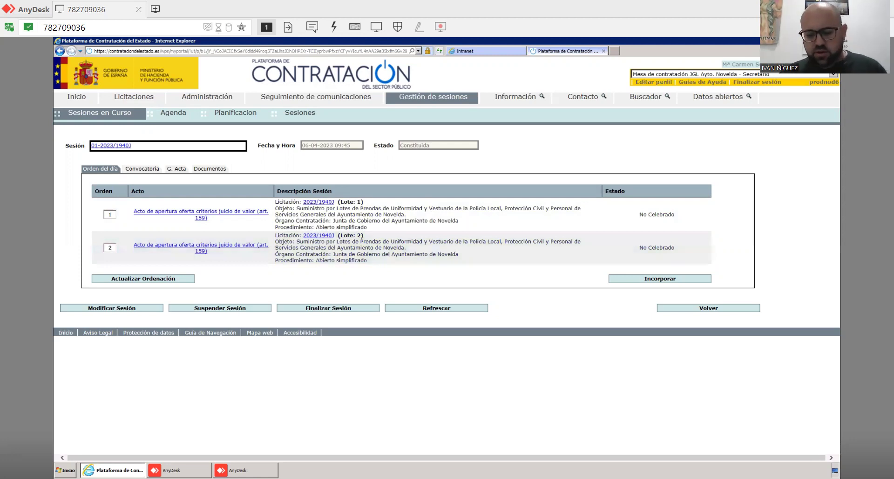
Open the Lote 1 'Acto de apertura oferta criterios juicio de valor' from the session agenda
left_click(201, 211)
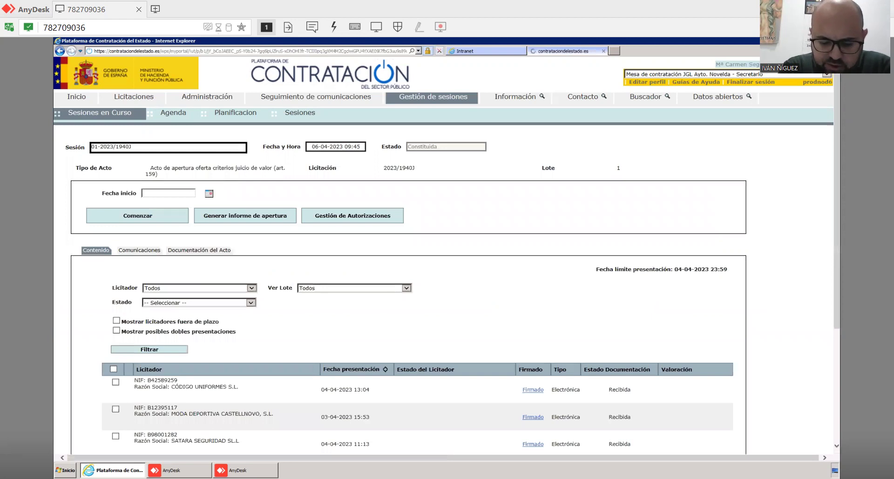
Tick the Licitador header checkbox to select all three bidders
scroll(446, 256, "down", 5)
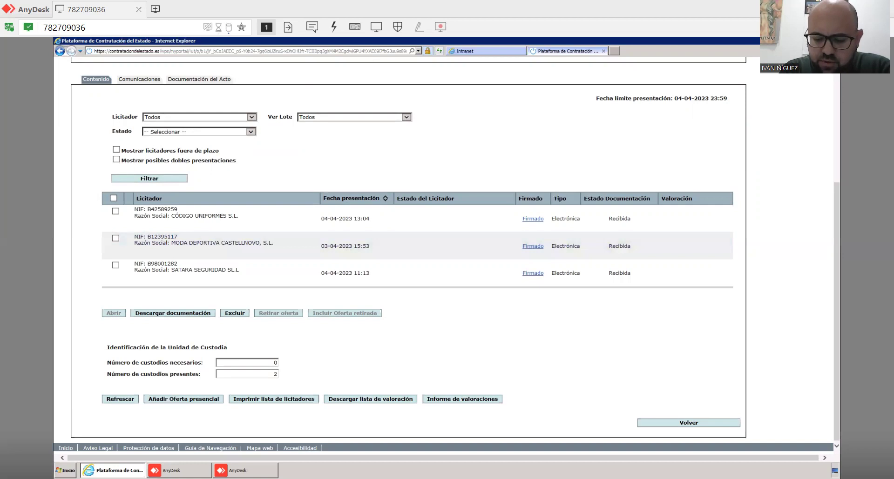
left_click(113, 198)
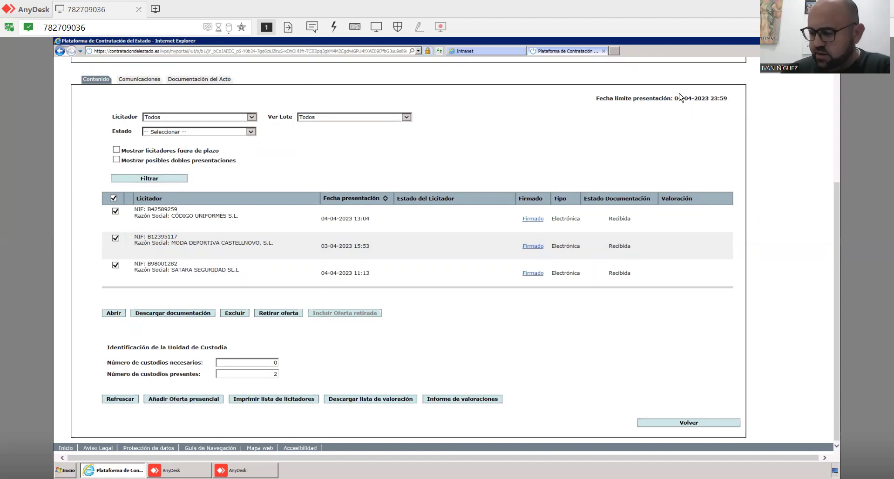
scroll(680, 97, "up", 3)
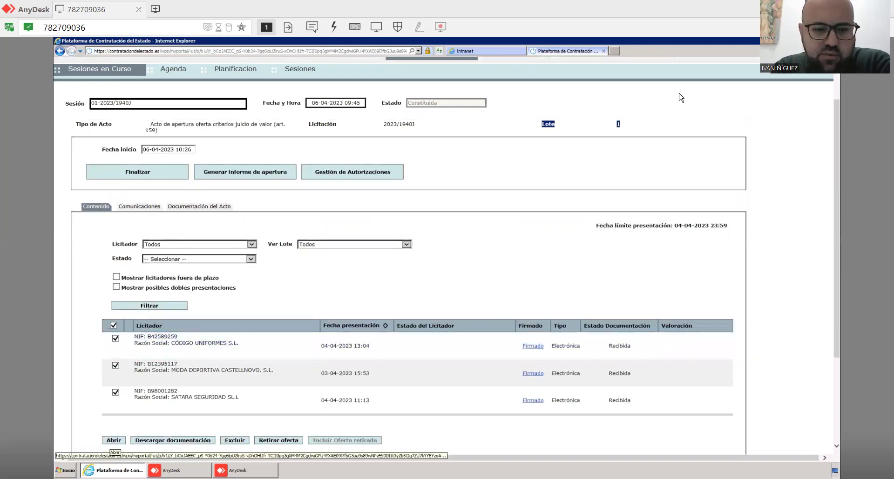
Open the selected bidders' envelopes and save their documentation as 2023_1940J.zip
left_click(113, 440)
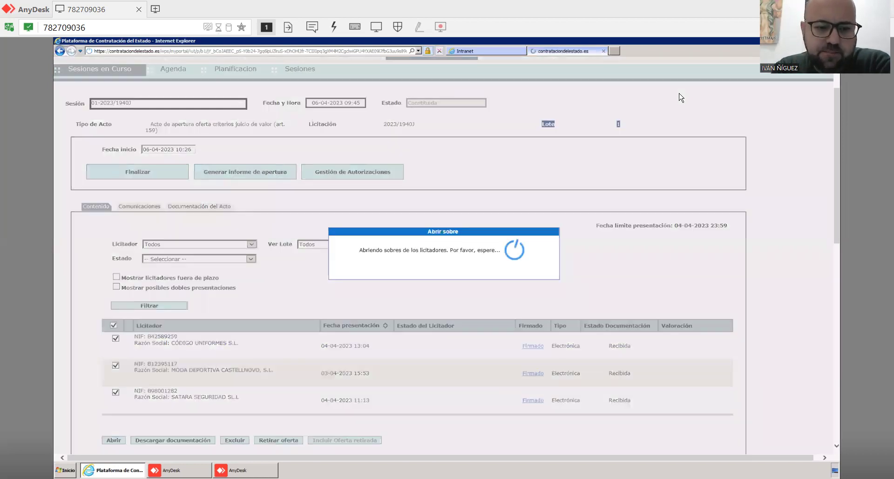
scroll(680, 94, "down", 5)
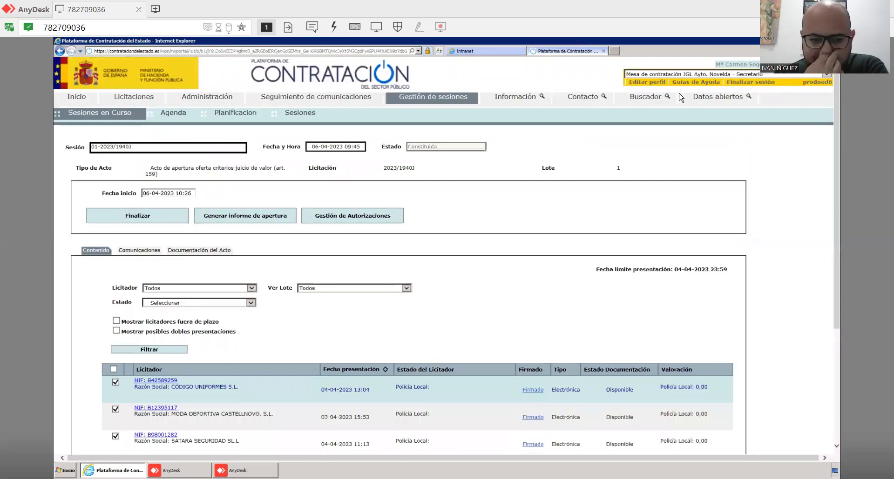
key("Return")
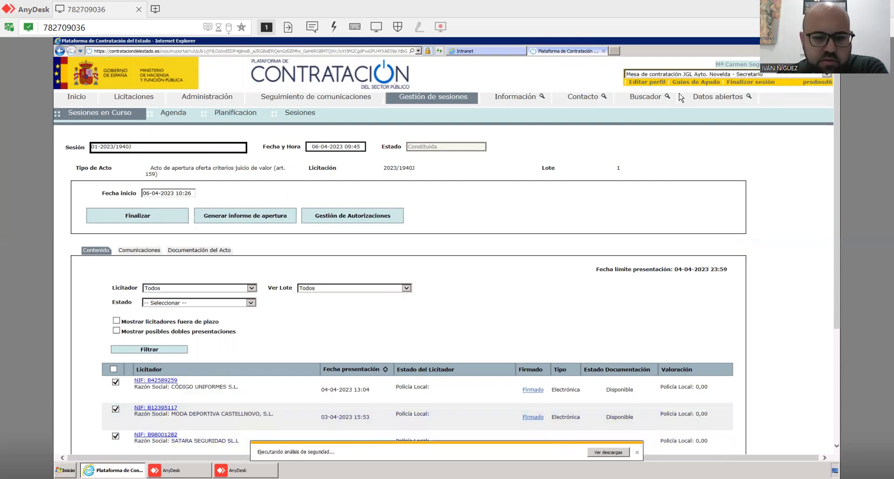
Open 2023_1940J.zip and the first bidder folder, then open its four MDC PDFs together
key("Return")
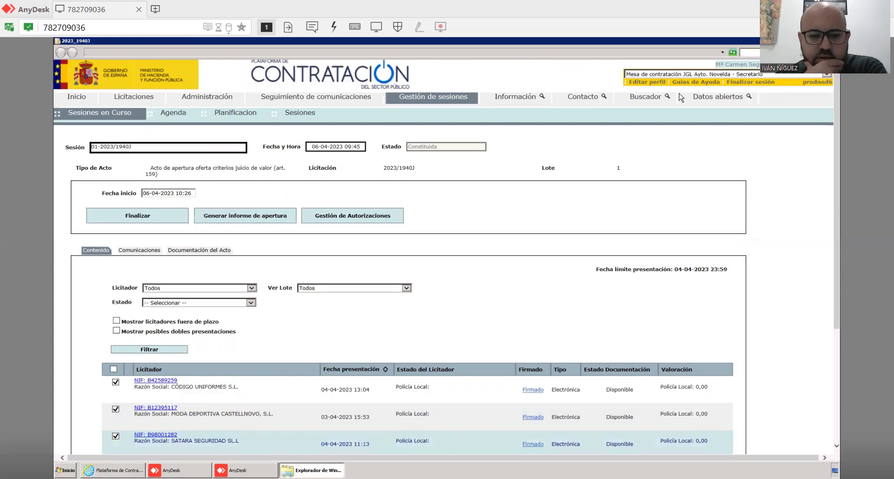
key("Down")
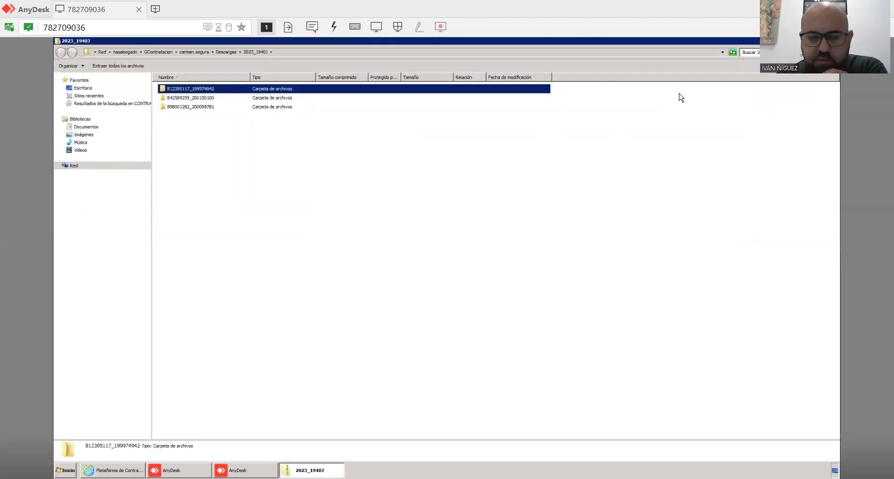
key("Return")
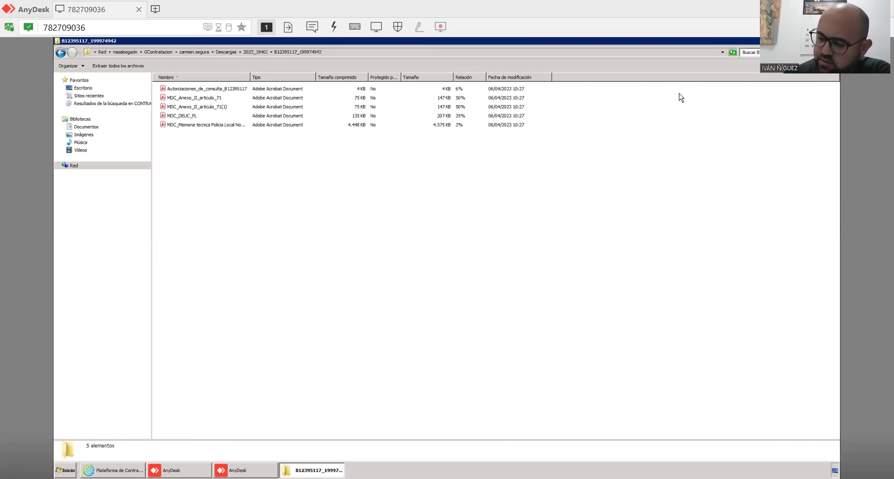
key("Down")
key("shift+Down")
key("shift+Down")
key("shift+Down")
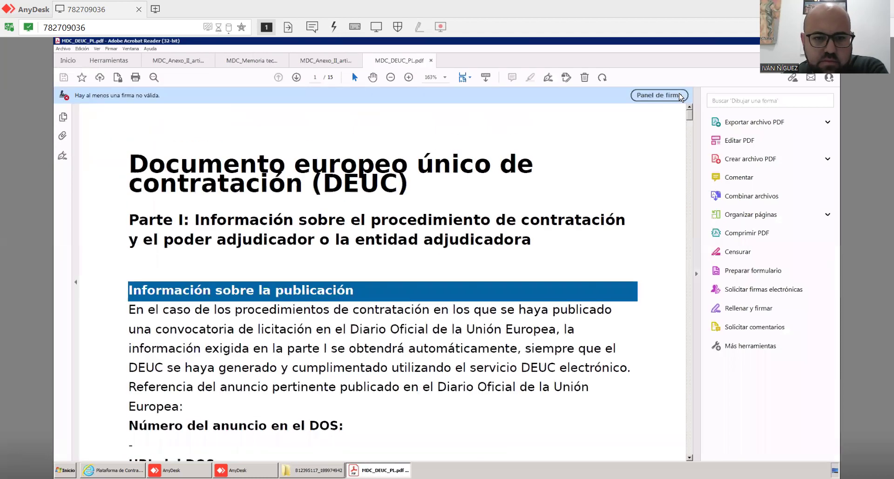
Scroll through MDC_DEUC_PL.pdf to its signed last pages
scroll(679, 93, "down", 10)
scroll(678, 92, "down", 10)
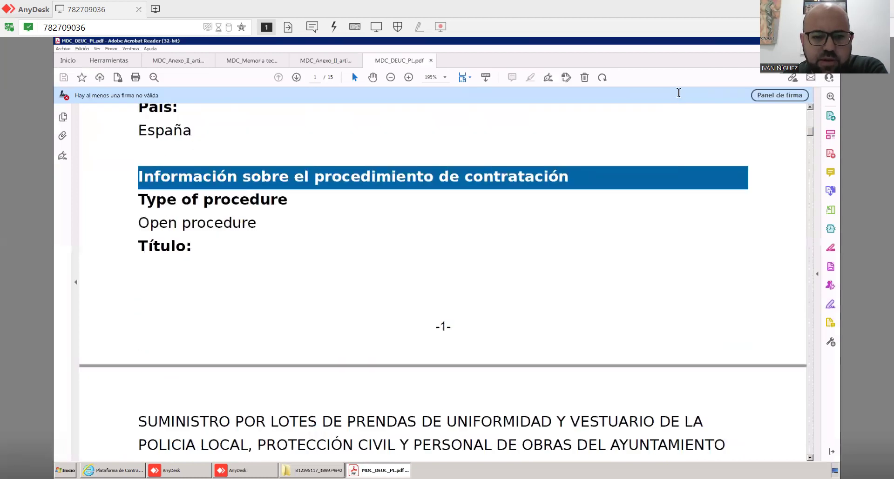
scroll(679, 93, "down", 9)
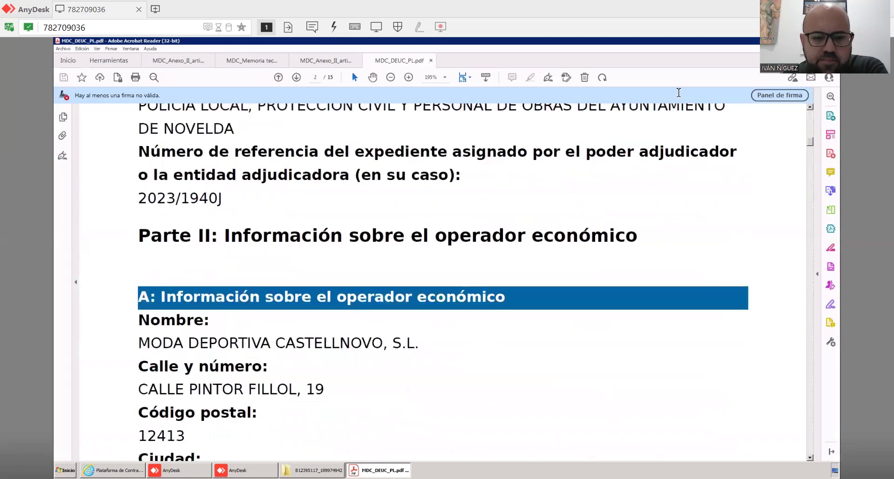
scroll(679, 93, "up", 2)
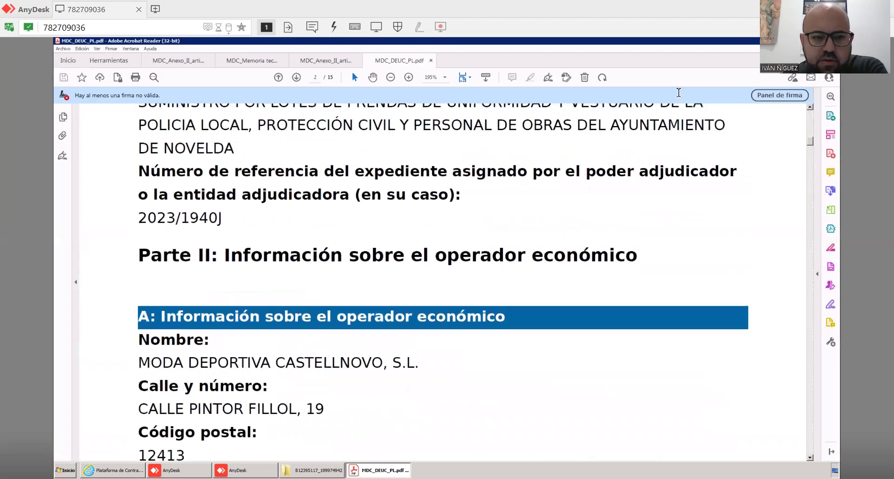
scroll(678, 93, "down", 3)
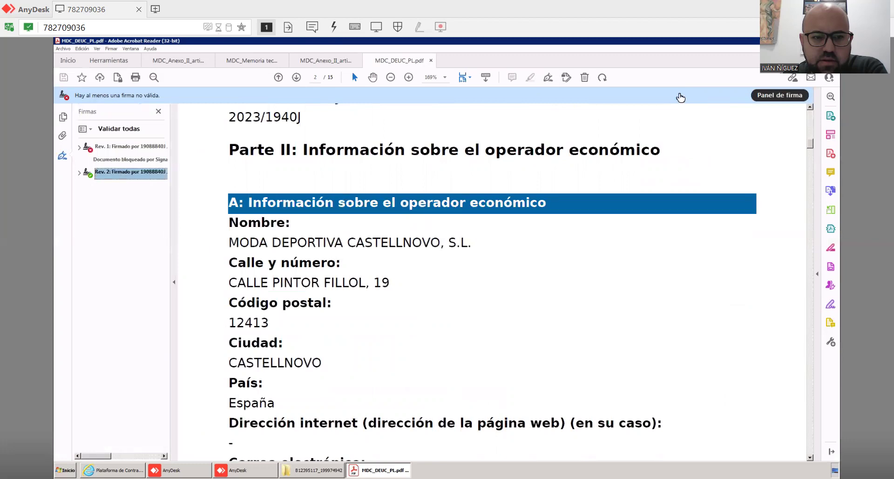
scroll(679, 97, "down", 3)
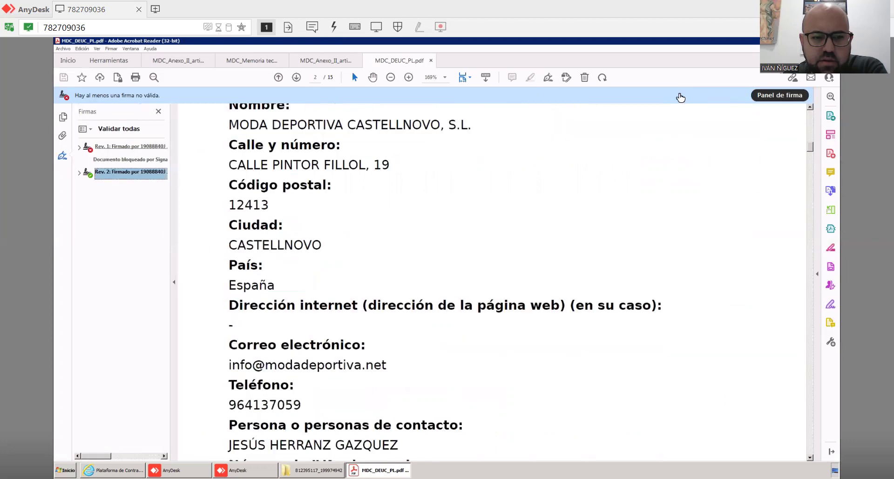
Validate the DEUC signatures: Rev. 1 invalid, Rev. 2 valid; then show the Anexo II document
key("Up")
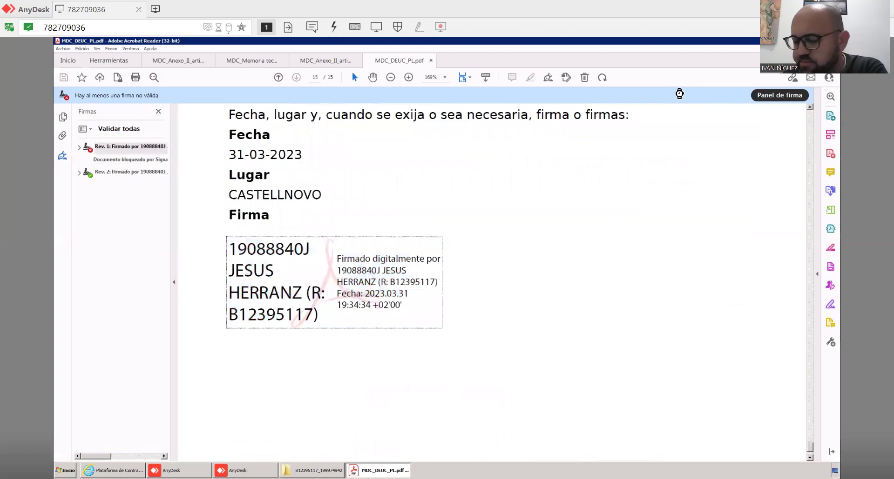
key("Return")
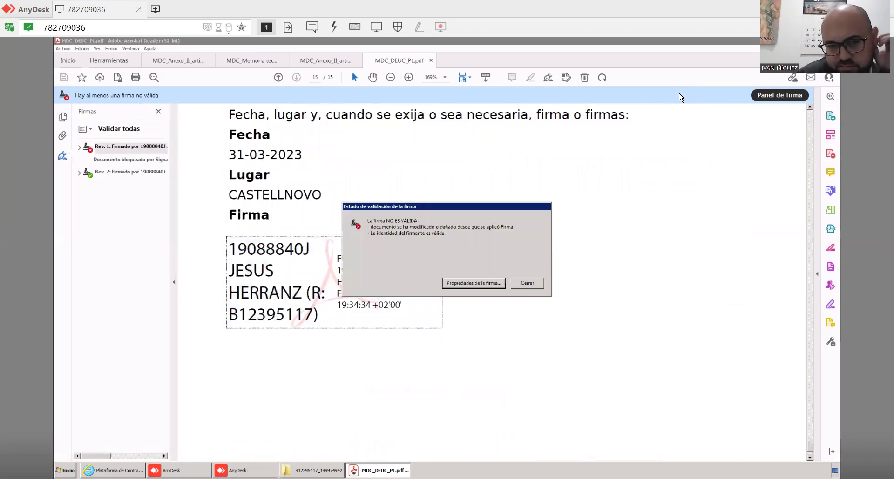
key("Tab")
key("Return")
key("Down")
key("Down")
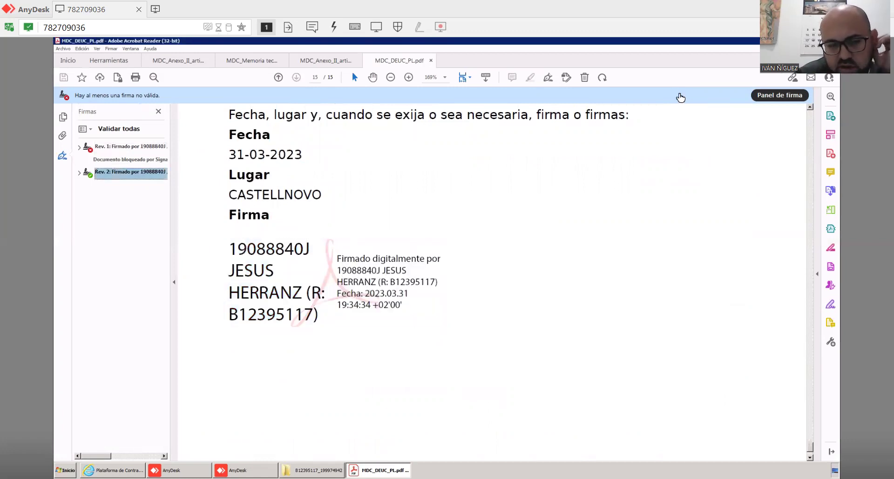
key("Right")
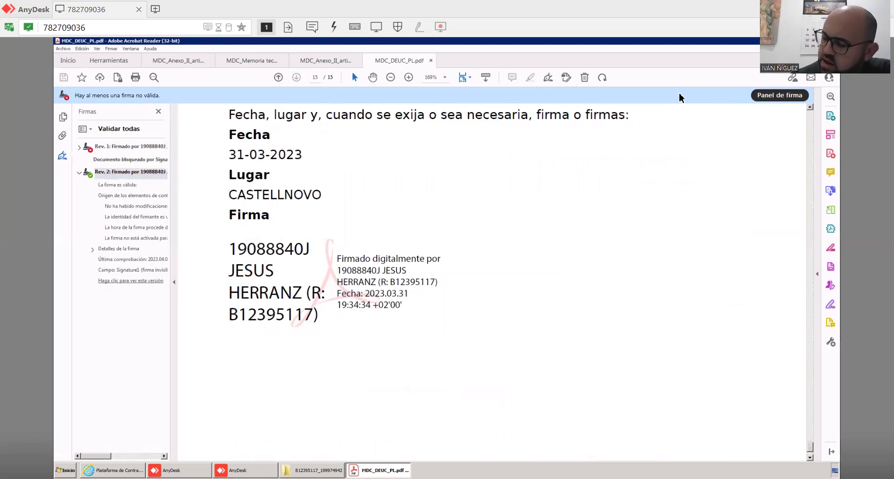
key("ctrl+shift+Tab")
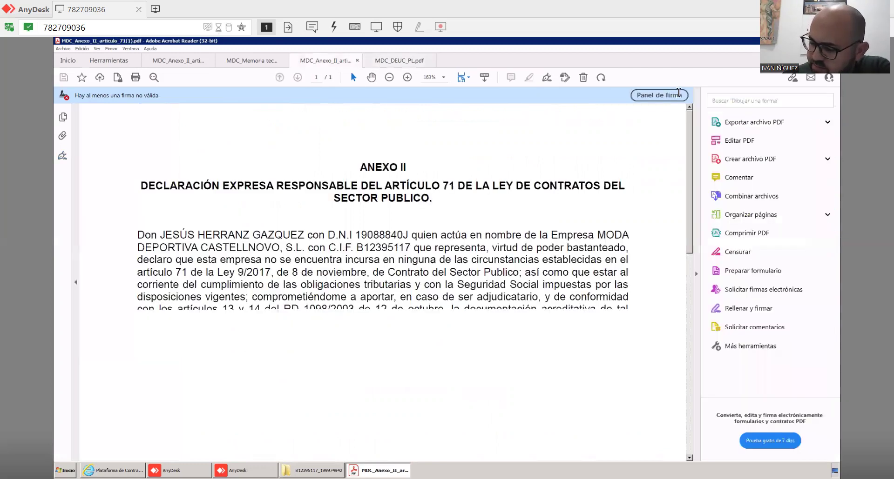
Review the Anexo II and Memoria técnica PDFs, then close all Acrobat tabs
scroll(679, 95, "down", 2)
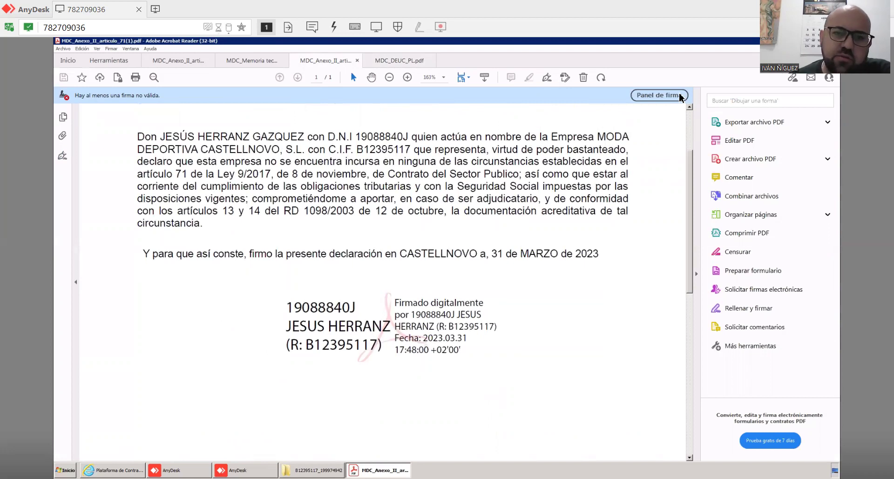
key("ctrl+shift+Tab")
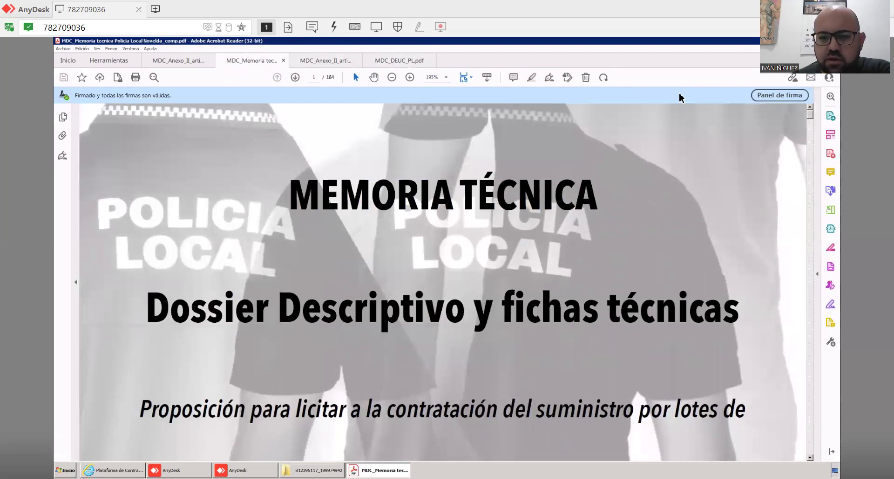
scroll(679, 98, "down", 3)
scroll(679, 98, "up", 3)
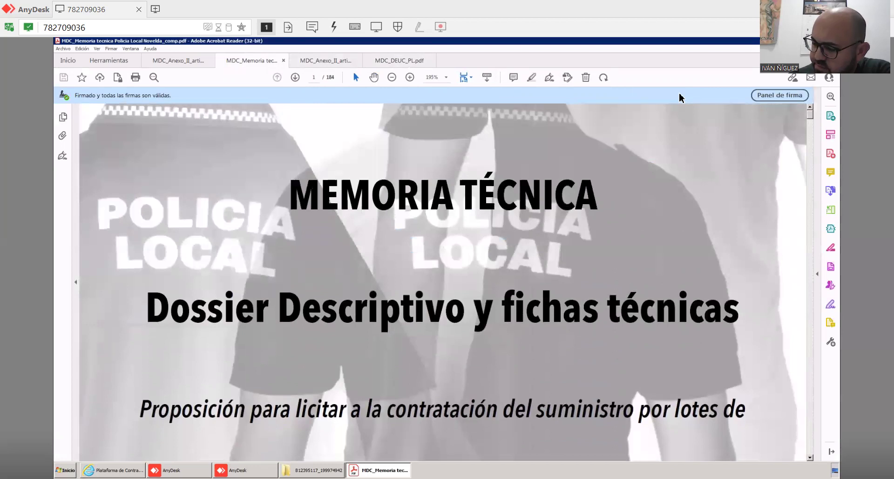
key("ctrl+q")
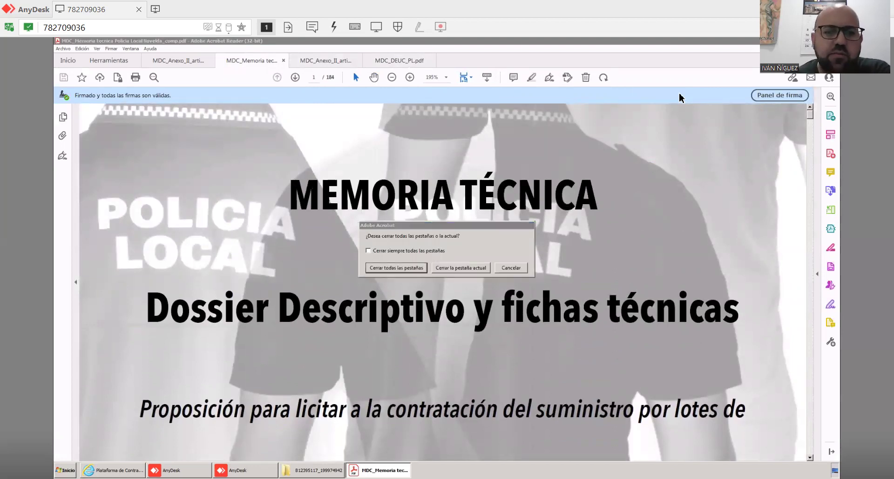
key("Return")
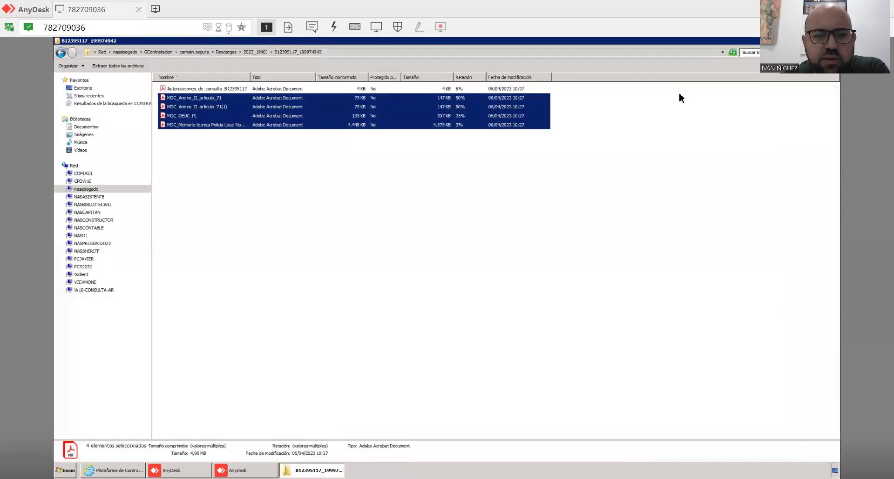
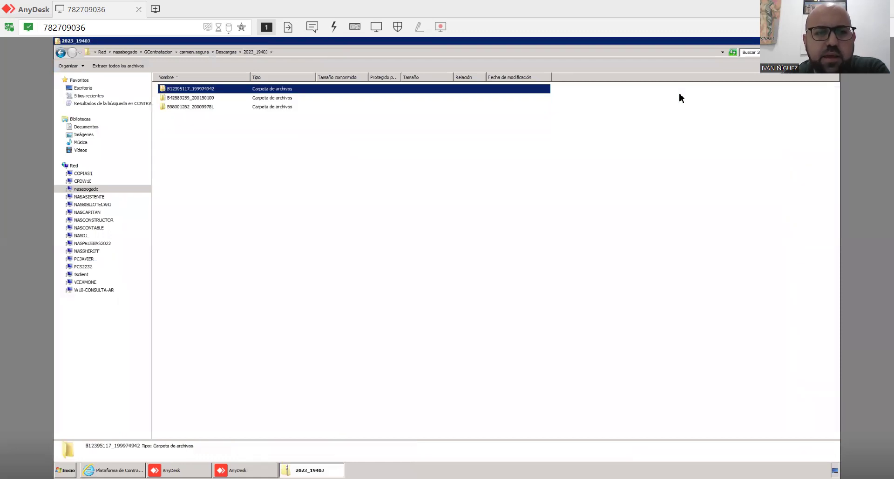
key("Down")
key("Return")
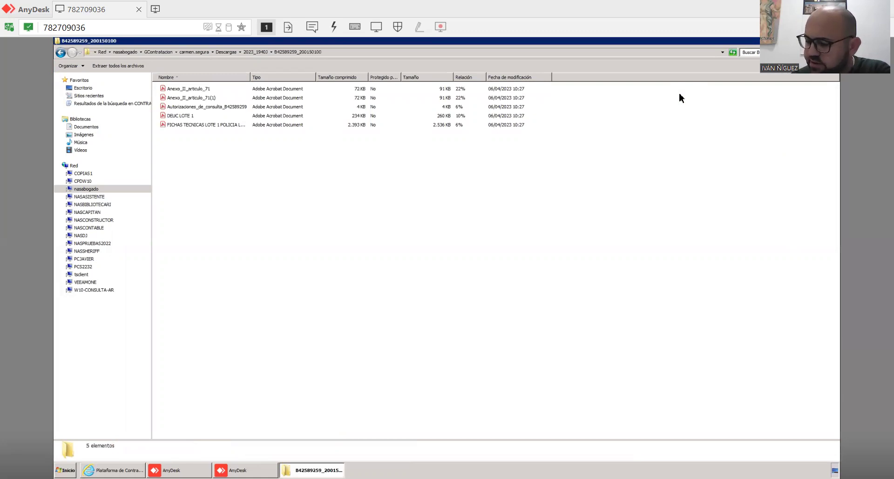
key("Down")
key("ctrl+Down")
key("ctrl+Down")
key("ctrl+Down")
key("ctrl+space")
key("ctrl+Down")
key("ctrl+space")
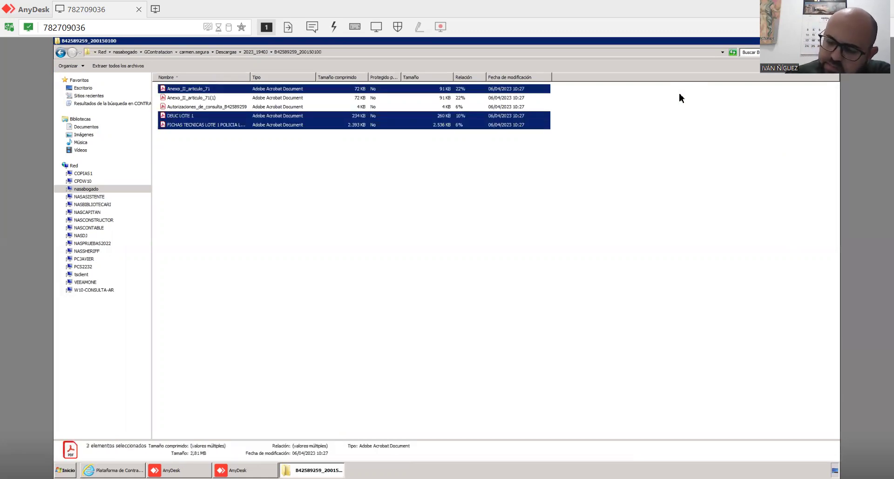
key("Down")
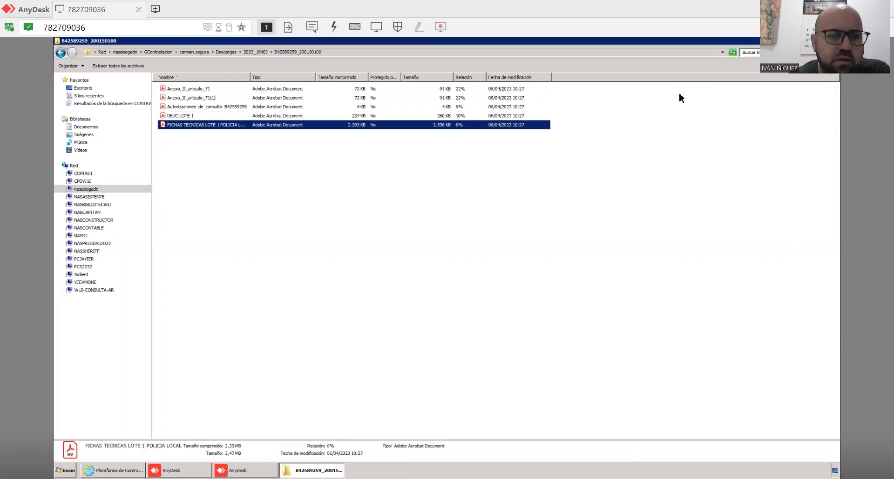
key("ctrl+a")
key("Return")
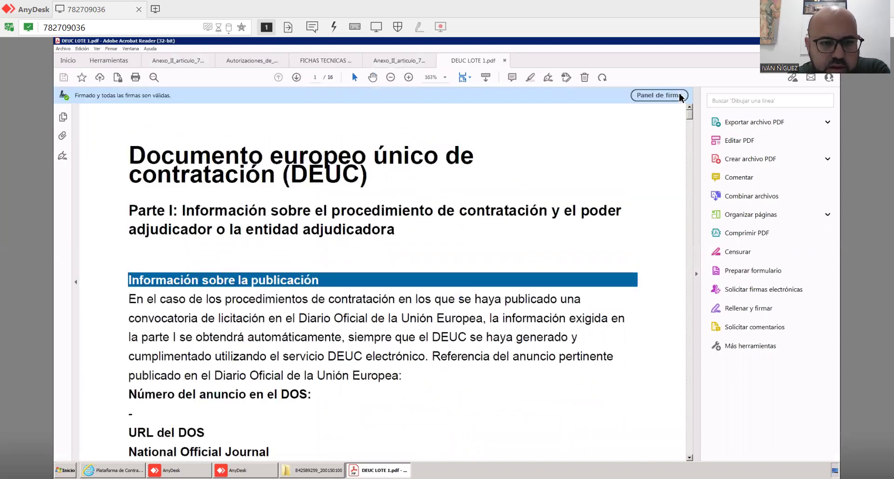
Read DEUC LOTE 1.pdf down to its signed page 16 and hide the Firmas panel
scroll(679, 97, "down", 5)
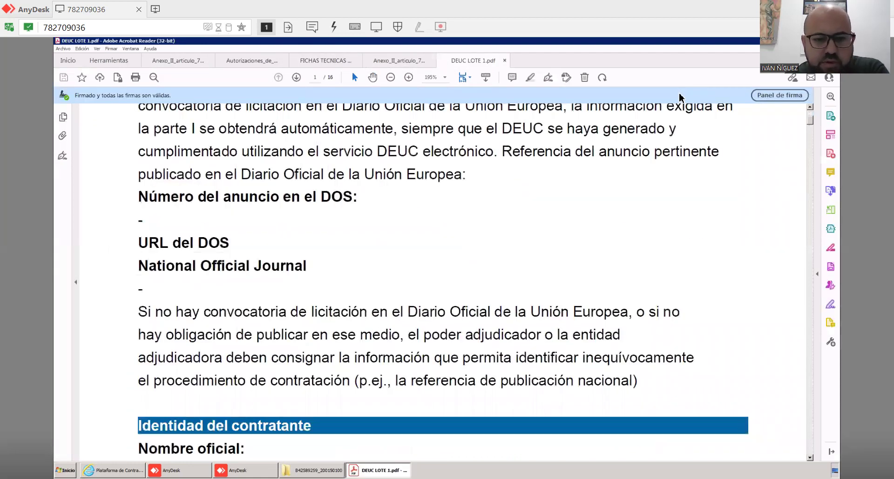
scroll(679, 98, "down", 15)
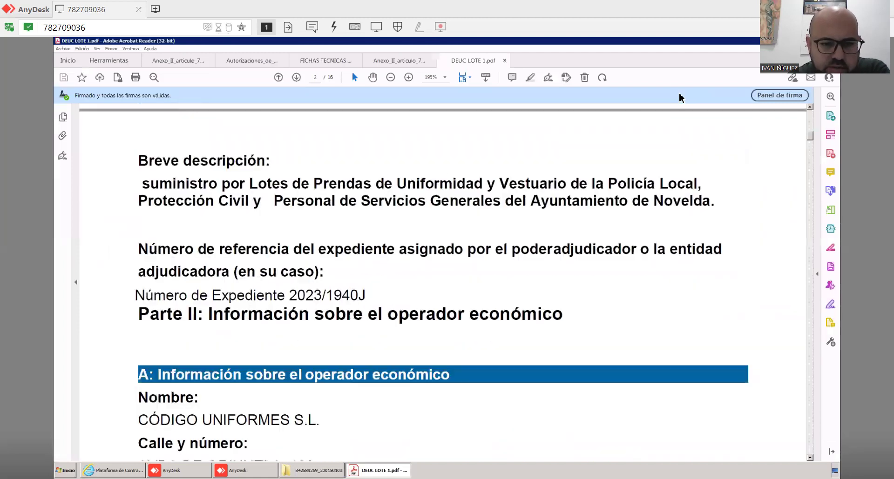
scroll(679, 98, "down", 4)
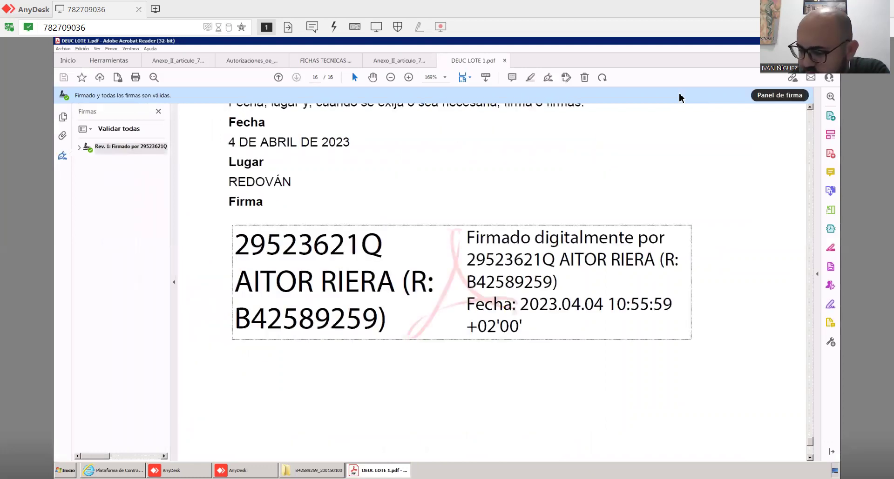
left_click(679, 97)
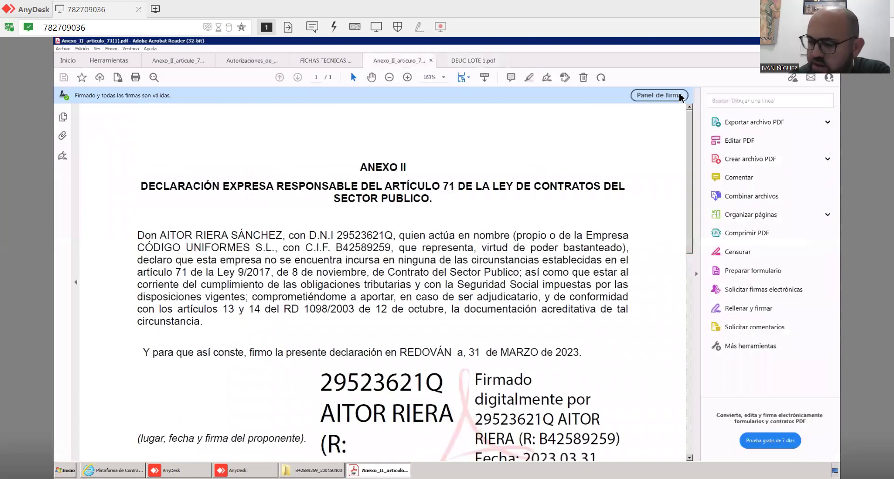
Review the Anexo II signature and the FICHAS TECNICAS LOTE 1 technical sheets
scroll(679, 98, "down", 5)
scroll(679, 97, "down", 5)
key("ctrl+shift+Tab")
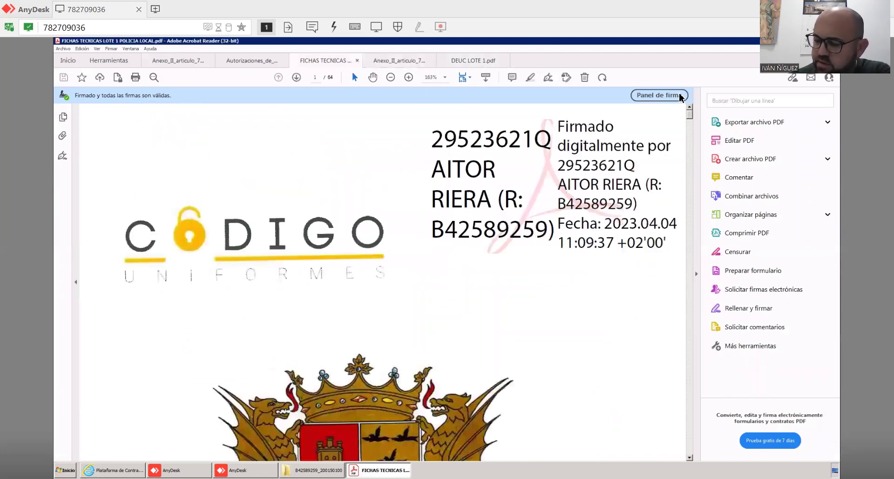
scroll(679, 97, "down", 10)
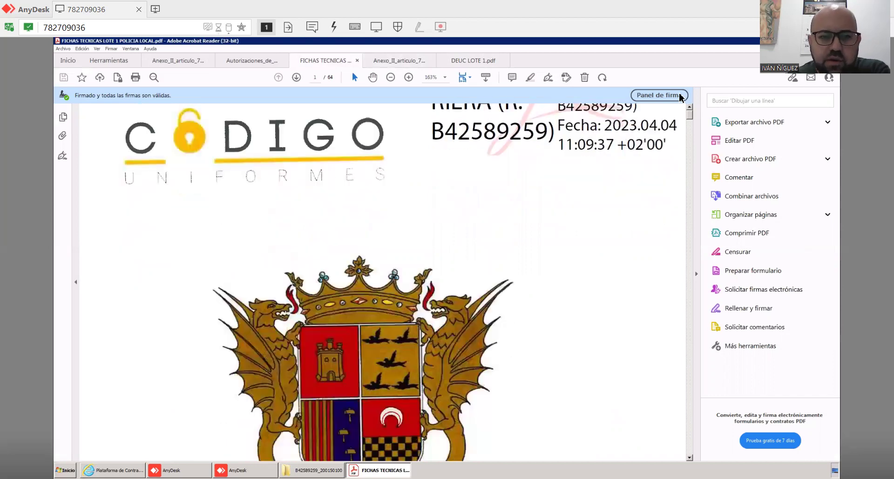
scroll(679, 97, "down", 5)
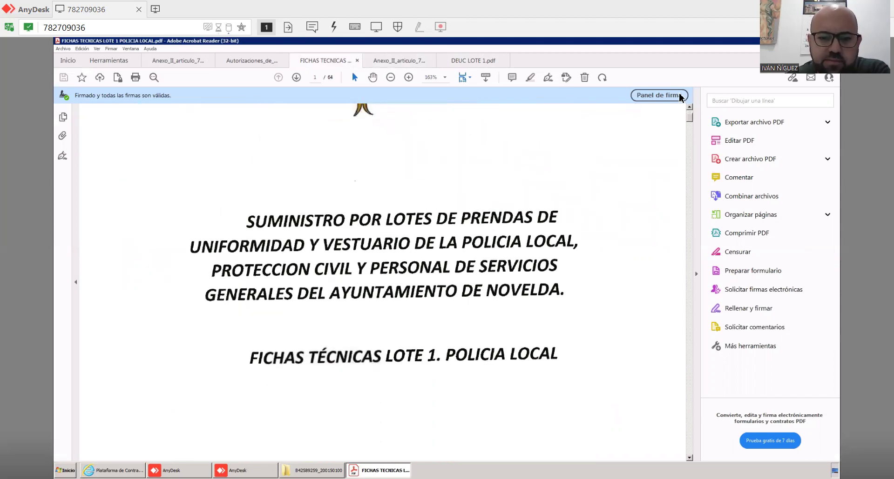
scroll(679, 98, "down", 6)
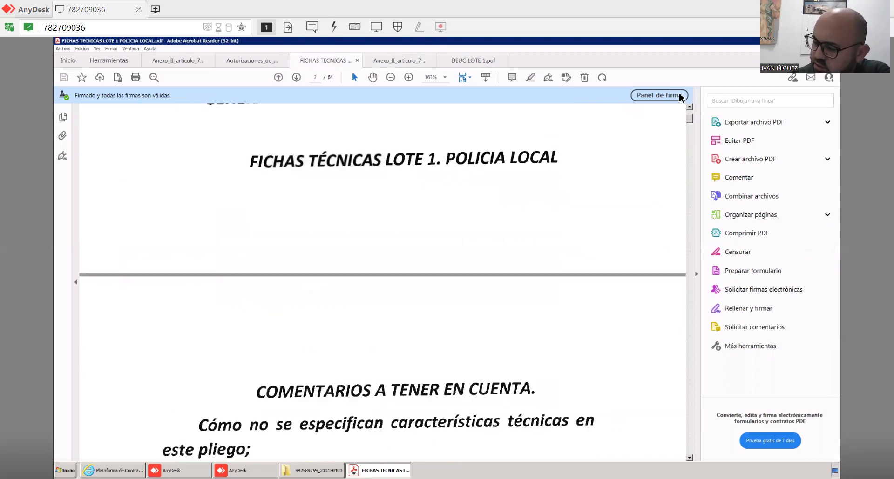
scroll(679, 97, "up", 2)
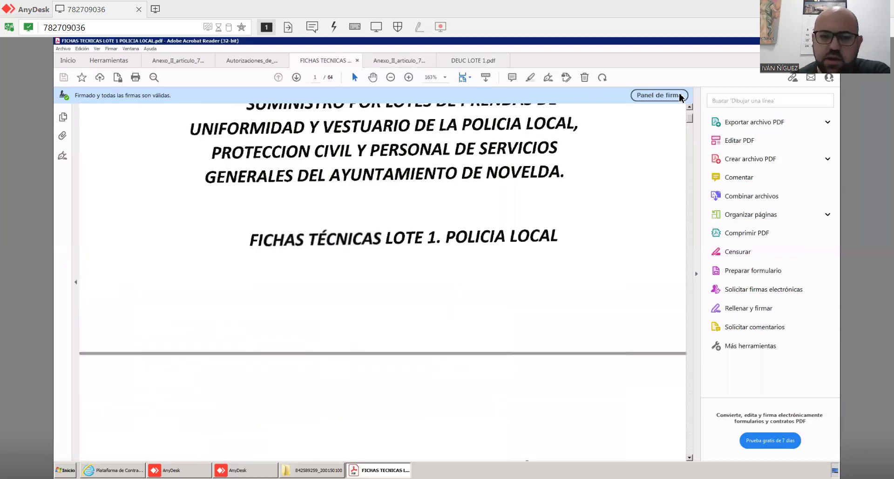
scroll(680, 97, "up", 6)
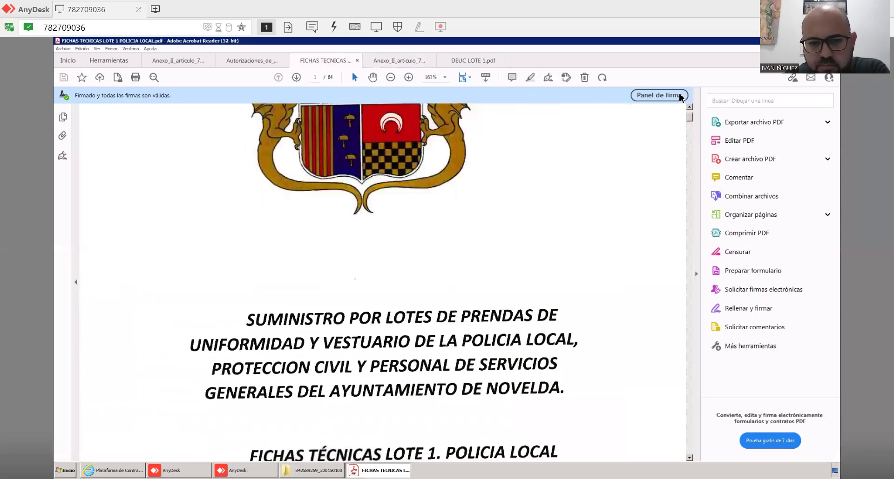
Close Acrobat with all its tabs and return to the 2023_1940J bidder folders
key("alt+F4")
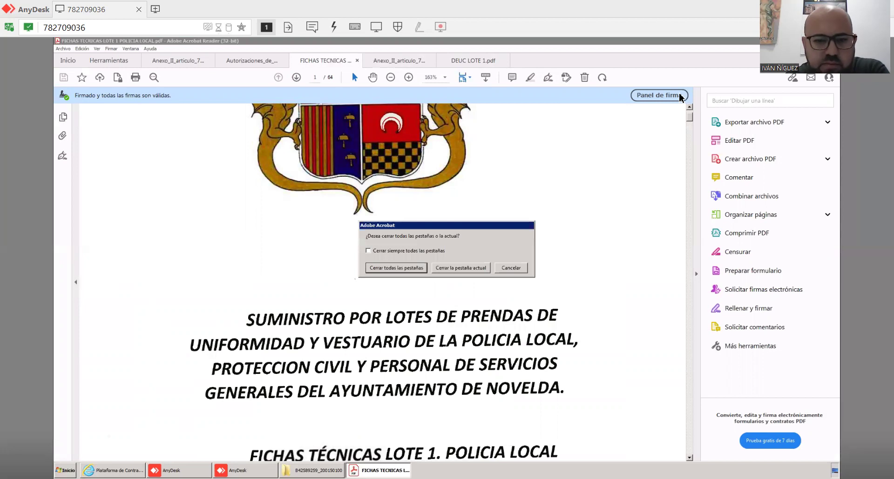
key("Return")
key("BackSpace")
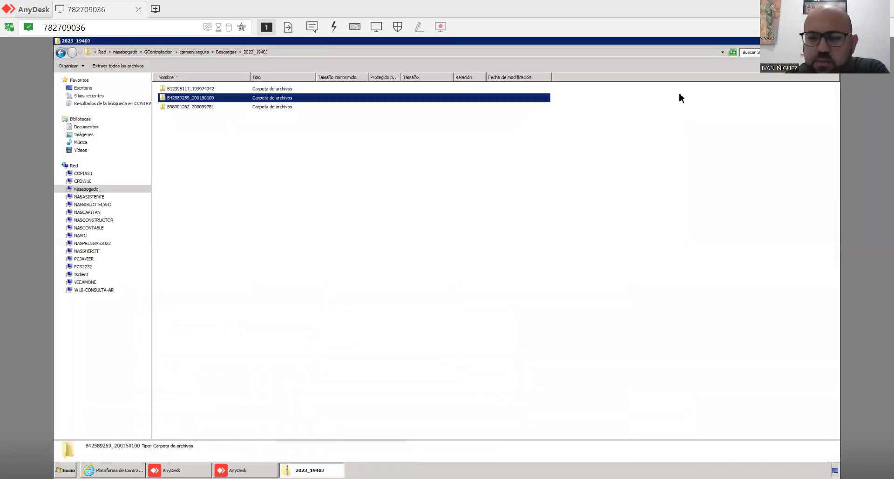
key("Down")
key("Return")
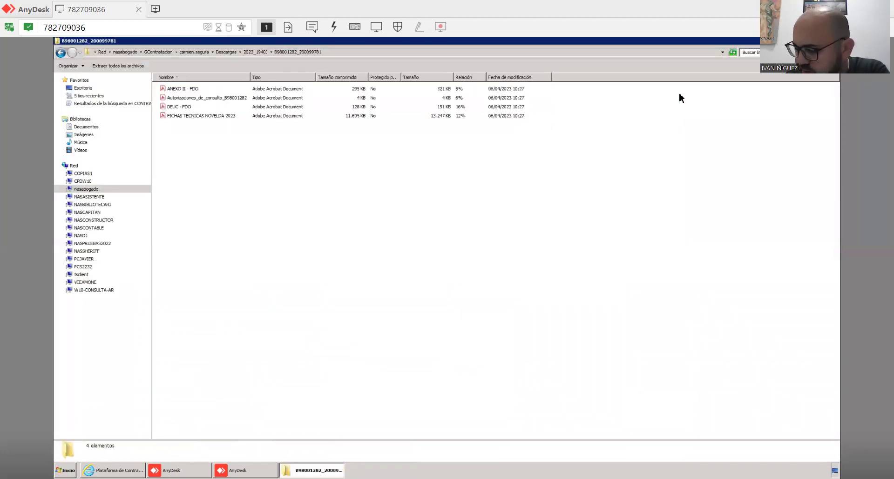
key("ctrl+a")
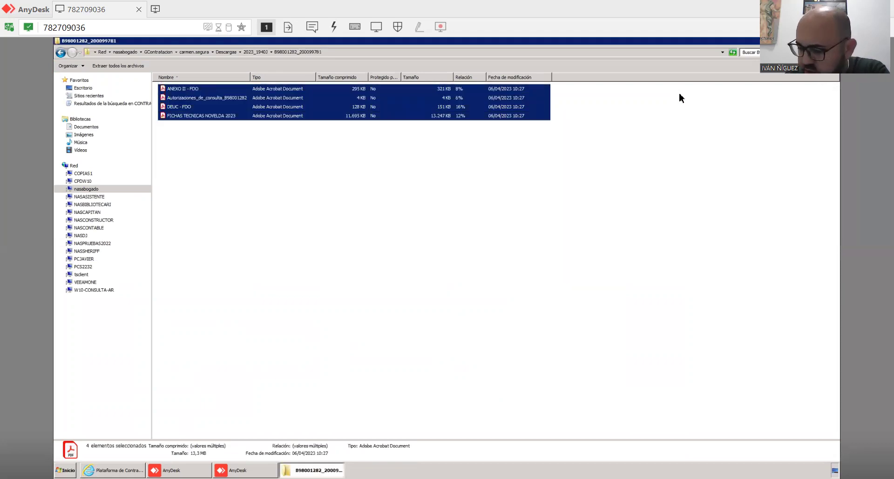
key("Return")
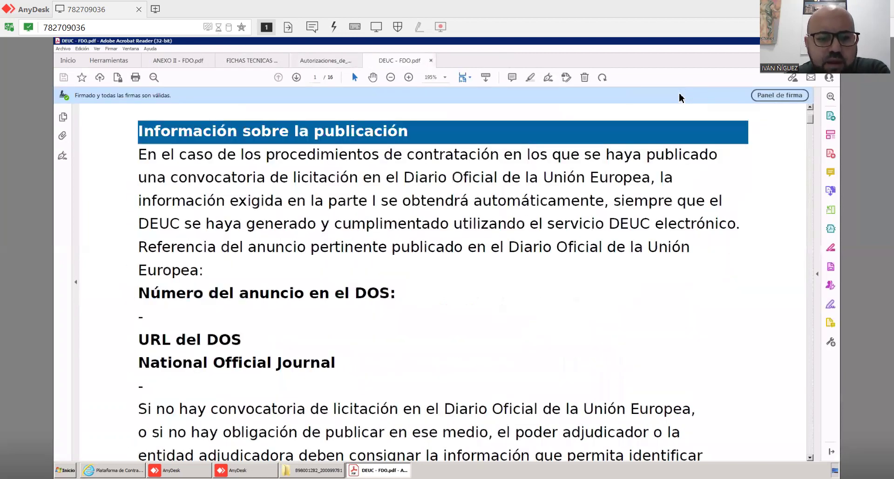
Read through SATARA SEGURIDAD's DEUC - FDO.pdf, marking the LOTE1 reference, and view its end signature
scroll(681, 96, "down", 5)
scroll(679, 97, "down", 3)
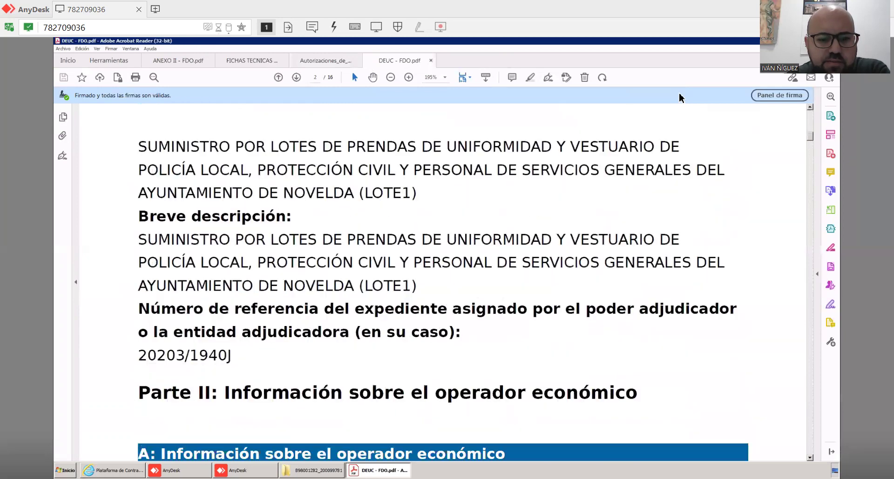
double_click(393, 193)
left_click(393, 193)
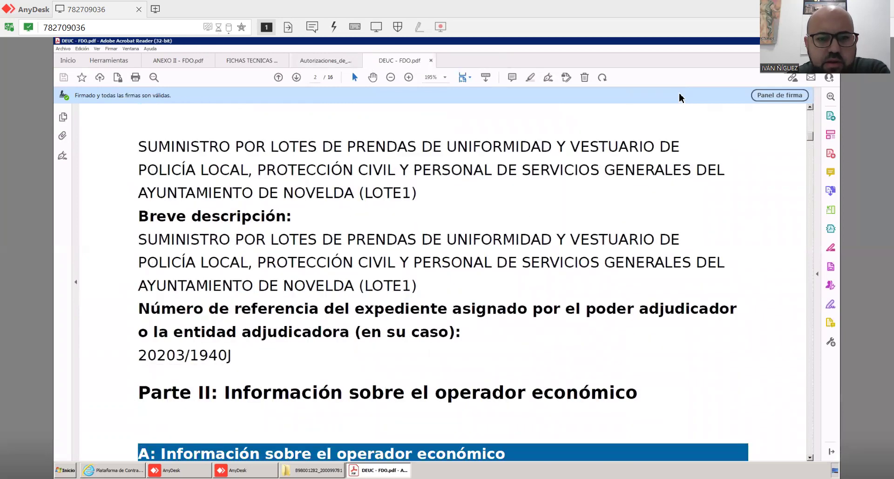
scroll(383, 112, "down", 5)
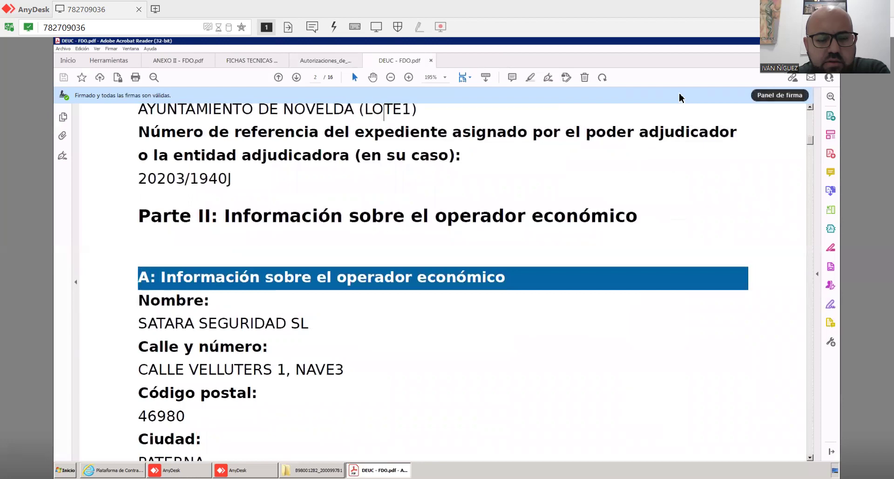
key("End")
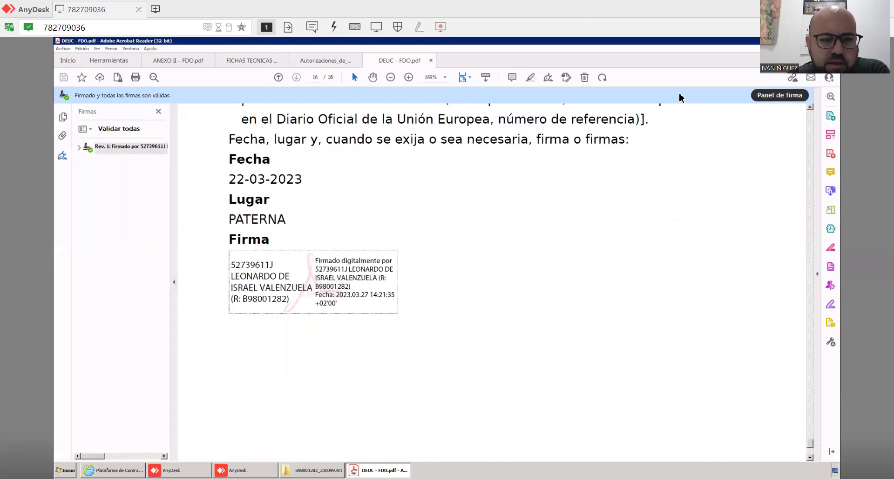
Review the ANEXO II - FDO document
key("ctrl+Tab")
scroll(382, 279, "down", 3)
left_click_drag(421, 196, 512, 196)
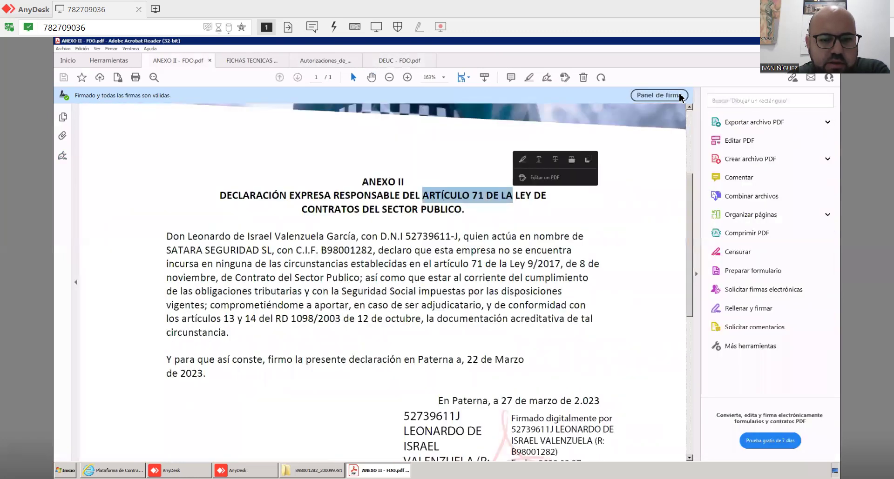
scroll(679, 97, "down", 4)
scroll(680, 97, "up", 2)
scroll(679, 97, "down", 2)
Check FICHAS TECNICAS NOVELDA 2023.pdf's valid signature, then quit Acrobat closing all tabs
key("ctrl+Tab")
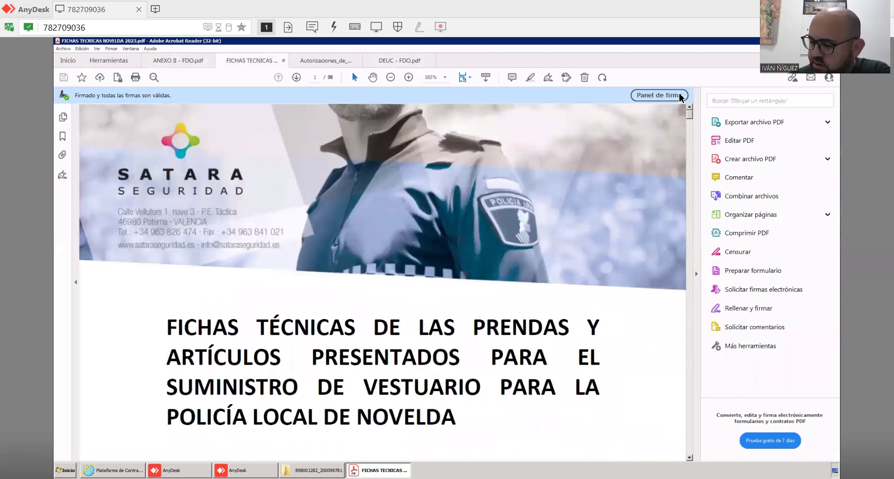
scroll(679, 97, "down", 2)
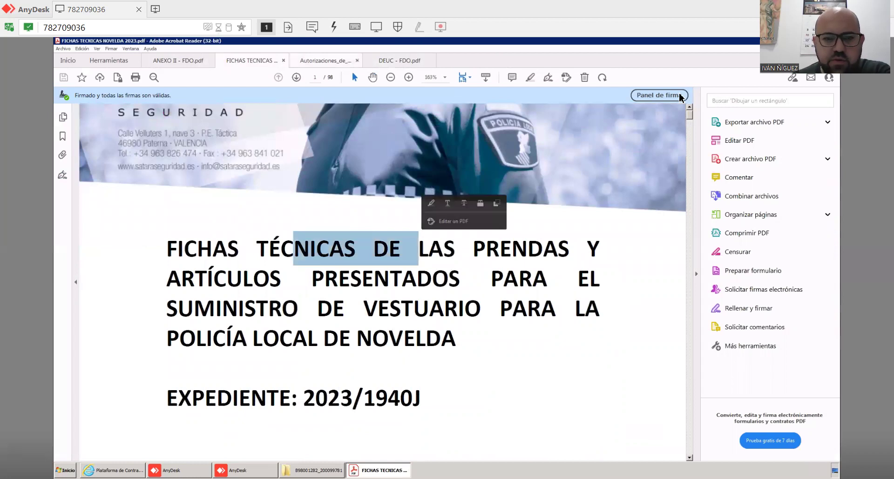
scroll(679, 96, "down", 1)
scroll(679, 97, "up", 2)
scroll(680, 97, "down", 1)
scroll(679, 97, "down", 12)
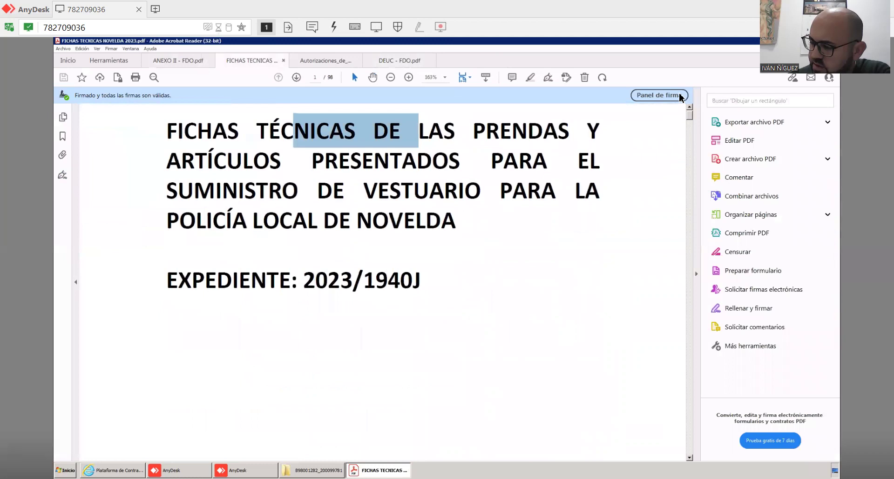
scroll(679, 97, "down", 8)
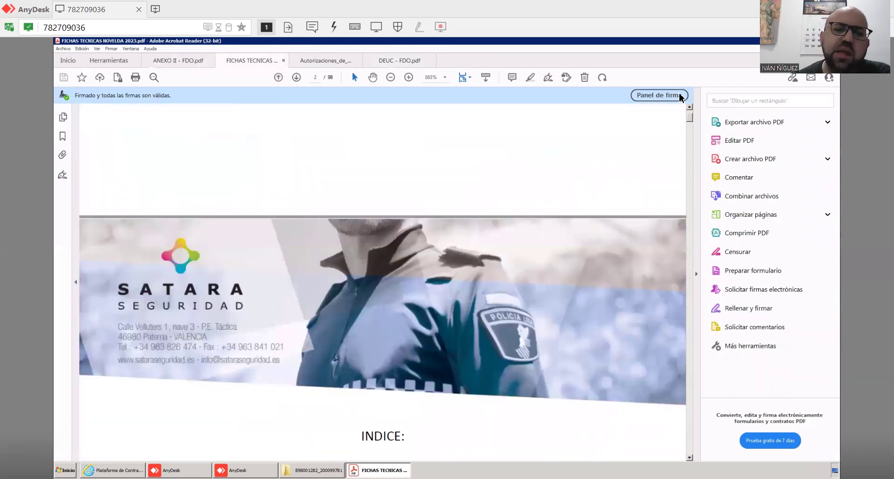
scroll(679, 97, "up", 4)
key("alt+F4")
key("Return")
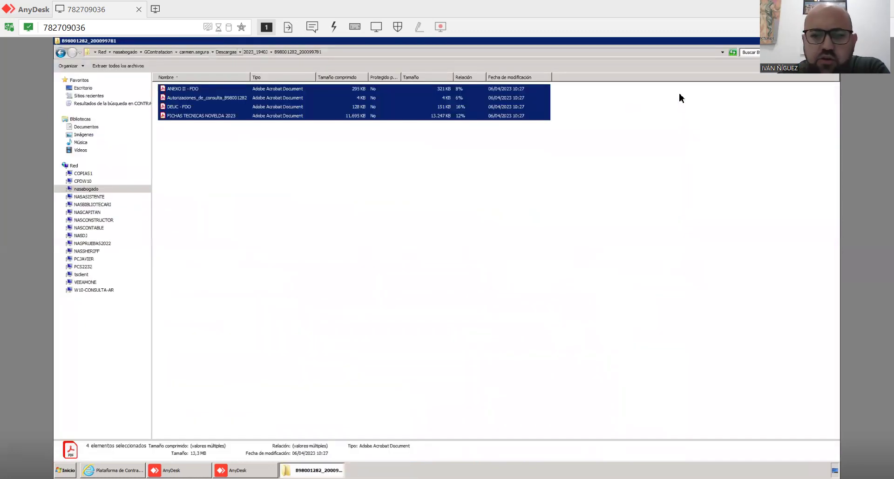
Return from the bidders folder to the platform and bring up the lot 2 opening session
key("BackSpace")
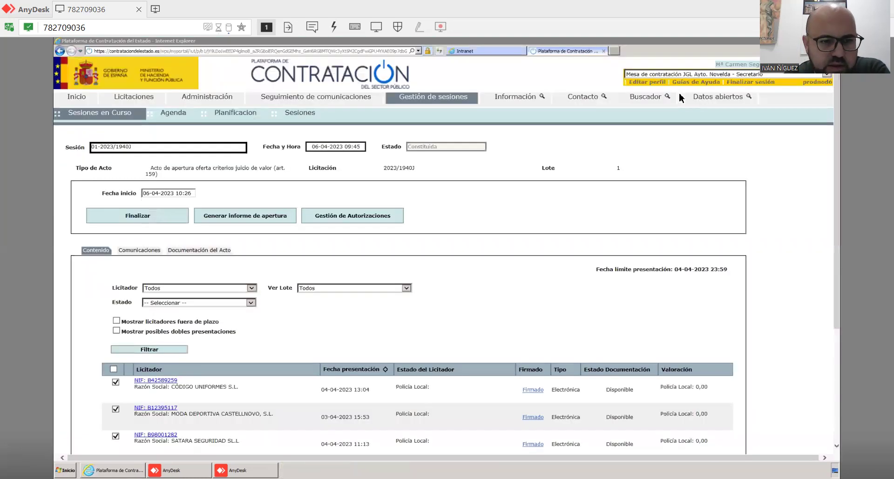
scroll(679, 98, "down", 3)
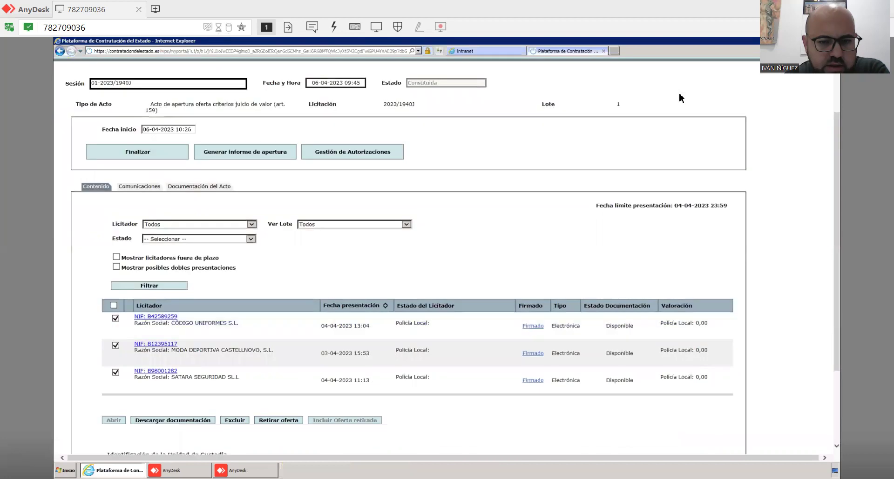
scroll(681, 98, "down", 5)
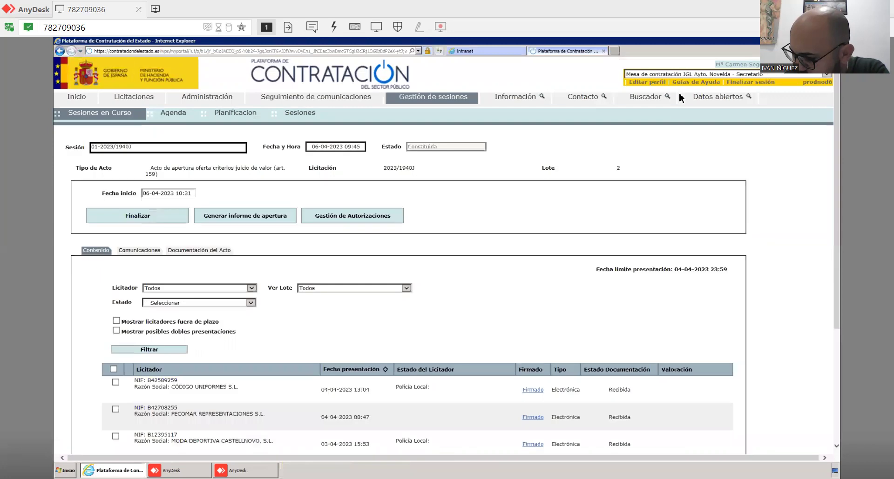
Download lot 2's bids and extract 2023_1940J (1).zip into its three bidder folders
scroll(680, 97, "down", 4)
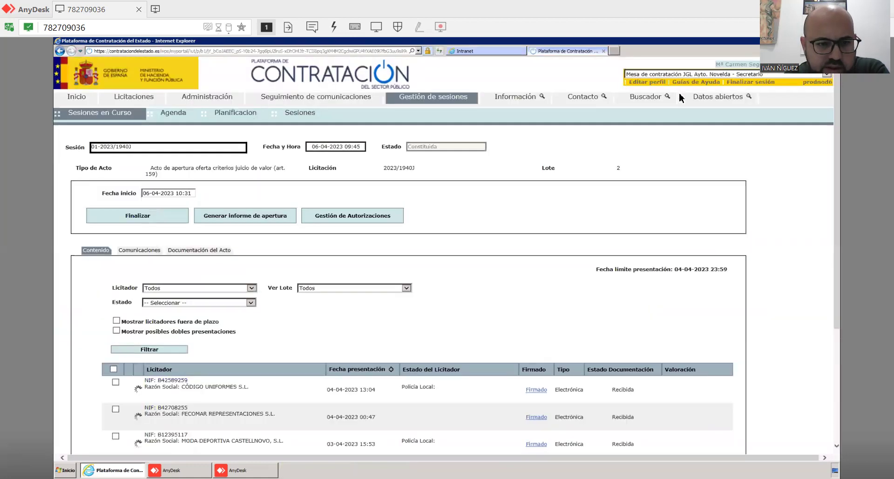
scroll(680, 97, "down", 4)
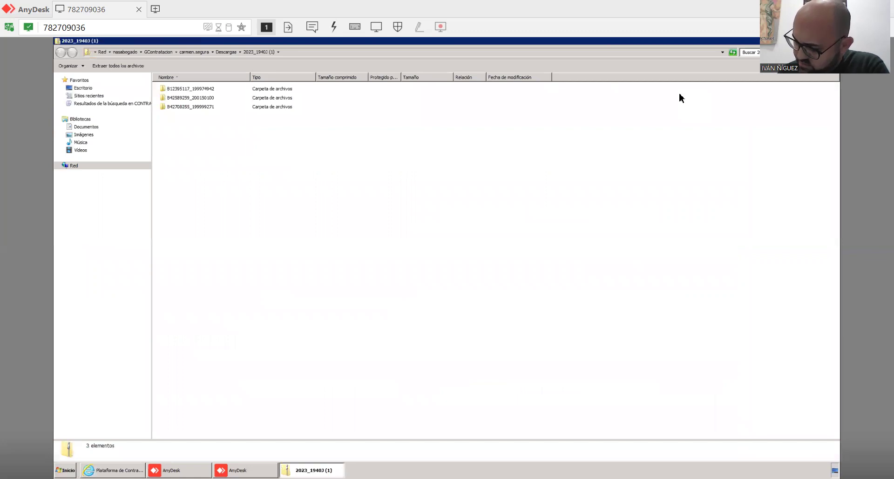
key("Down")
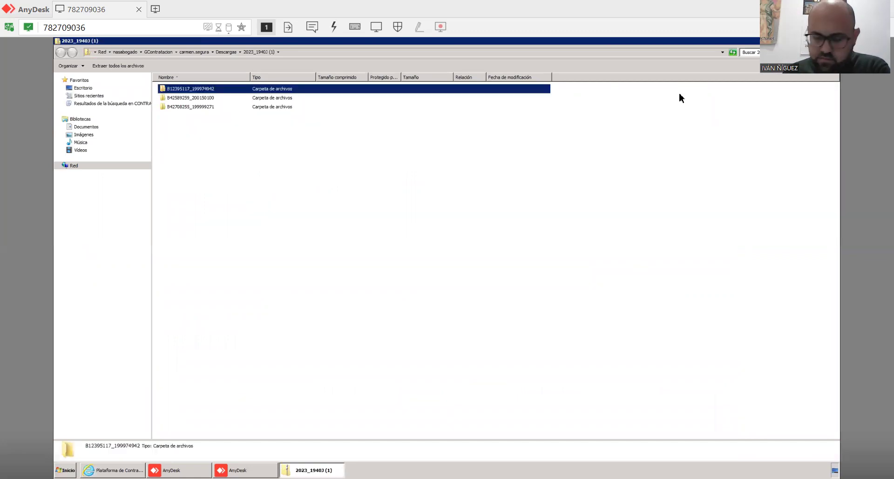
key("Return")
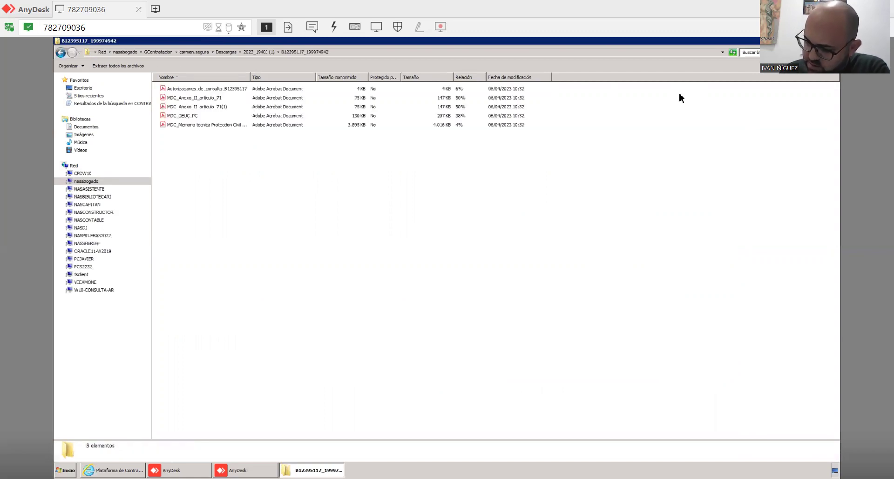
key("ctrl+a")
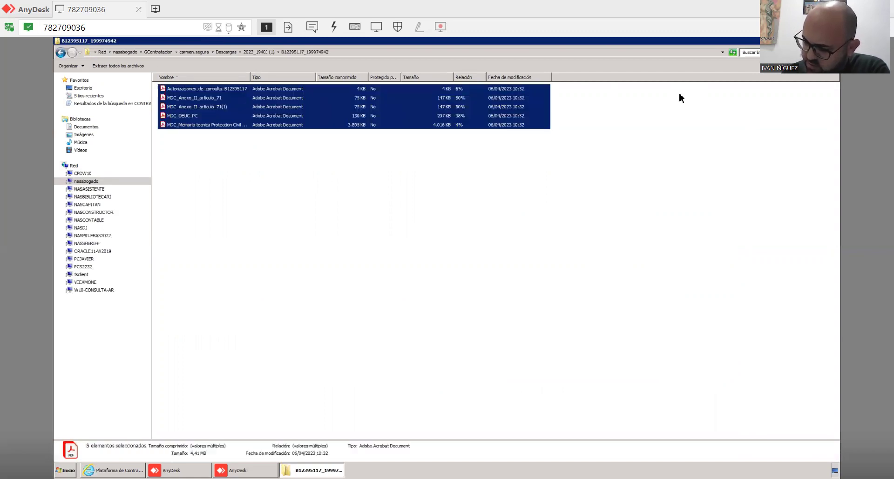
key("Return")
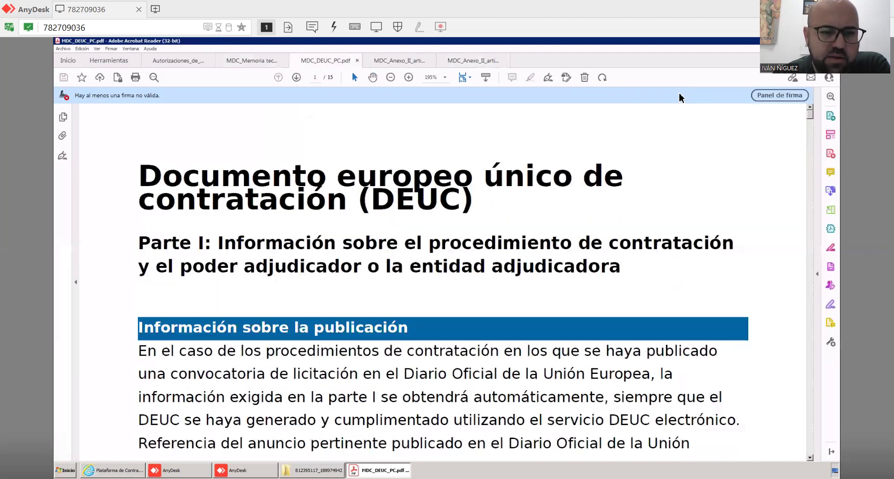
Check the DEUC's signature panel, jumping to Rev. 2 on the last page
scroll(680, 98, "down", 15)
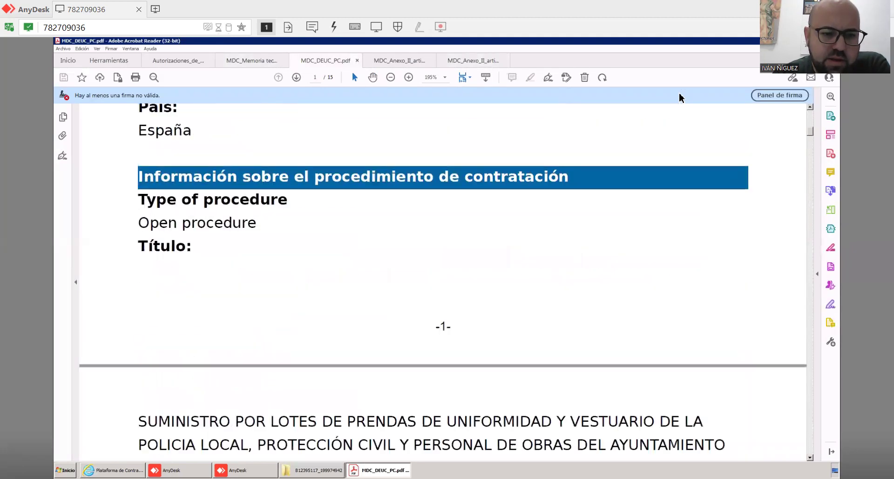
scroll(679, 98, "down", 12)
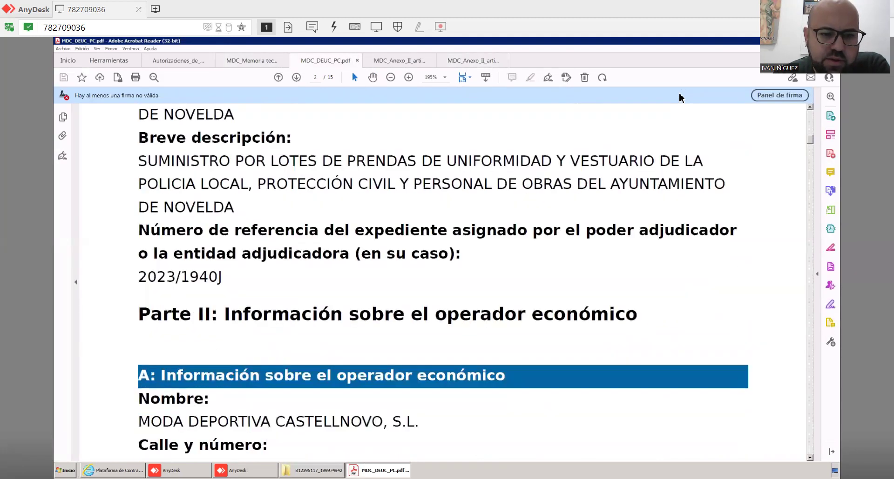
scroll(680, 98, "down", 2)
left_click(779, 95)
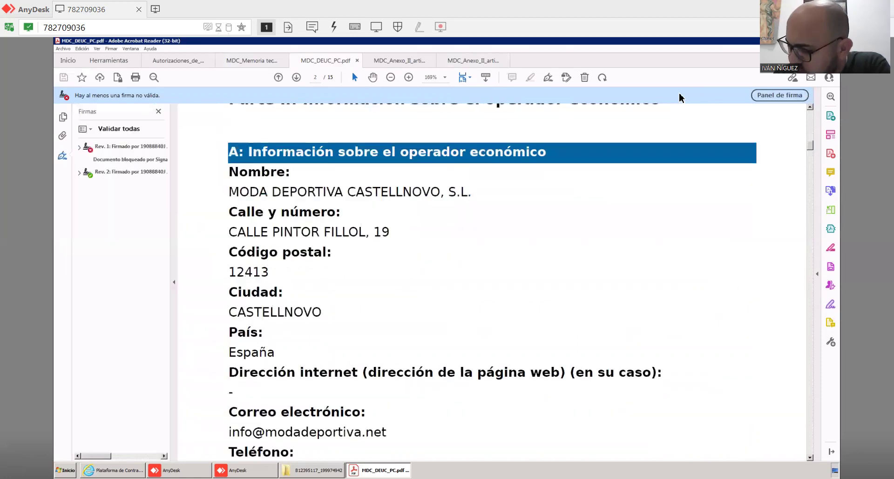
left_click(130, 172)
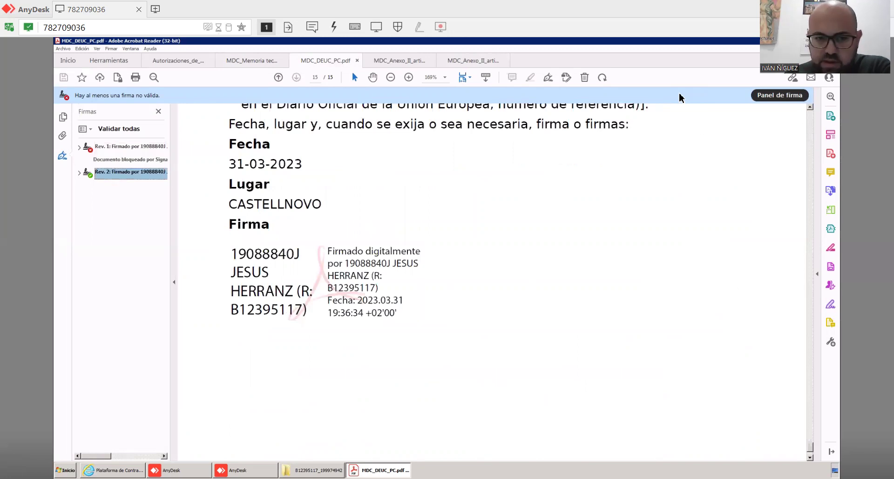
Check the Anexo II and Memoria técnica signatures, then close Acrobat with all documents
left_click(473, 60)
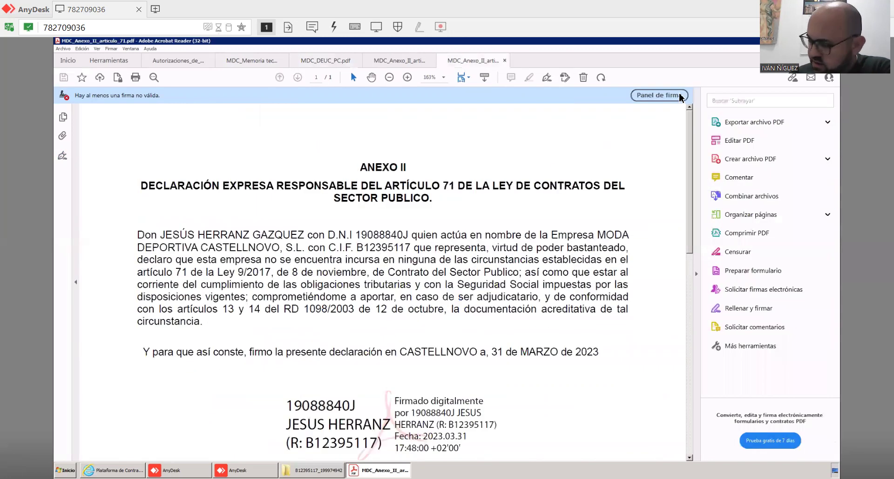
left_click(680, 95)
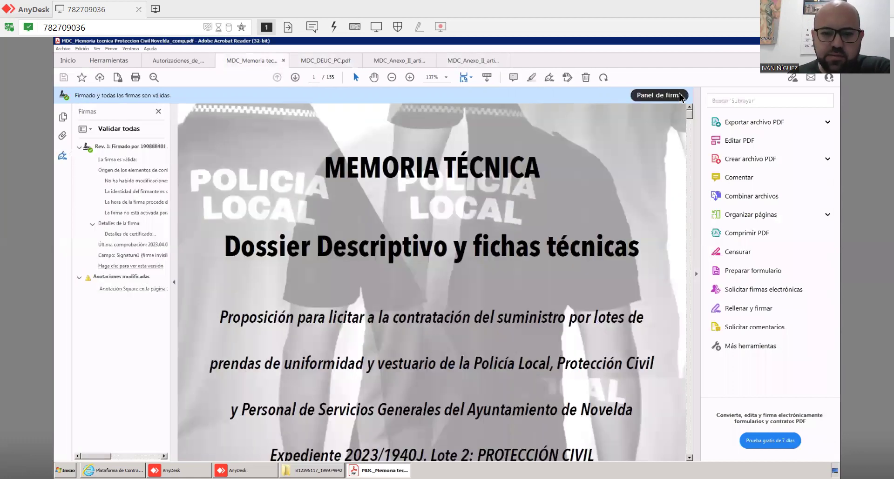
scroll(679, 97, "down", 2)
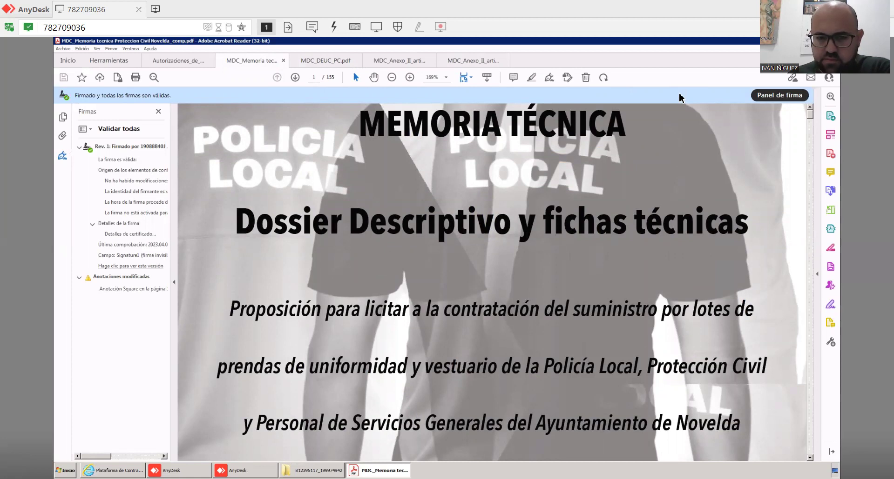
key("alt+F4")
key("Return")
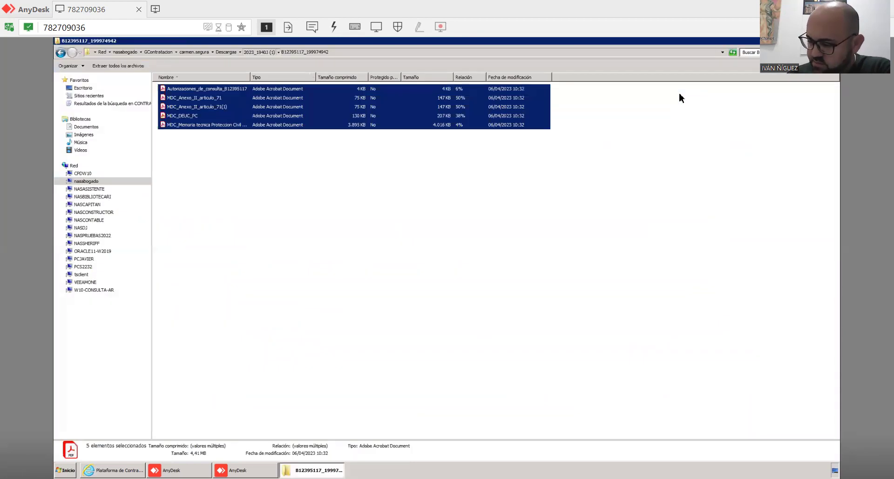
Open the second bidder's folder and all five of its PDFs, including DEUC LOTE 2
key("BackSpace")
key("Down")
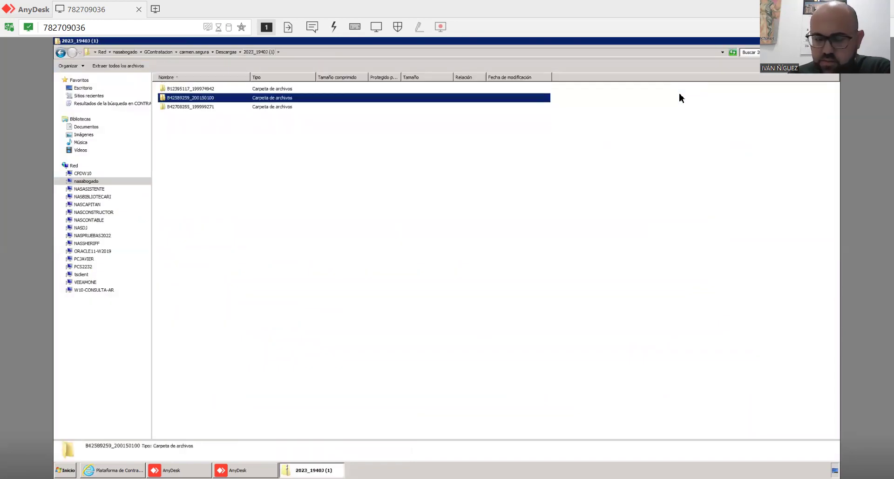
key("Return")
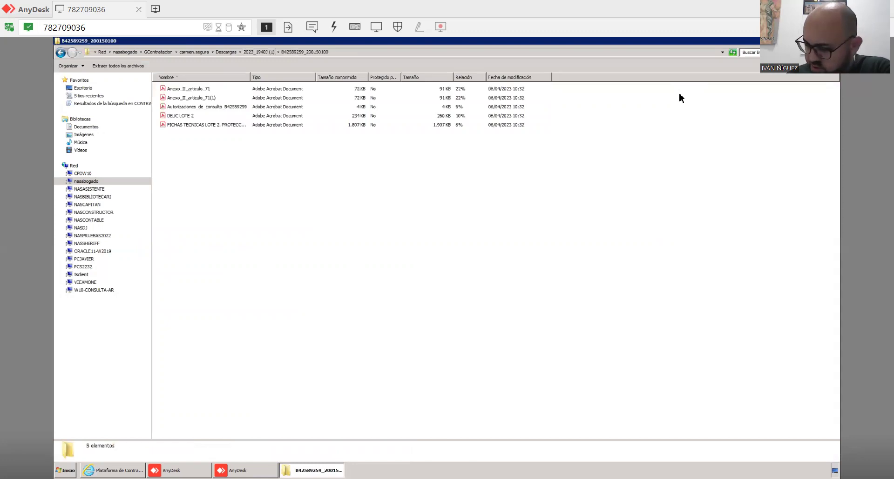
key("ctrl+a")
key("Return")
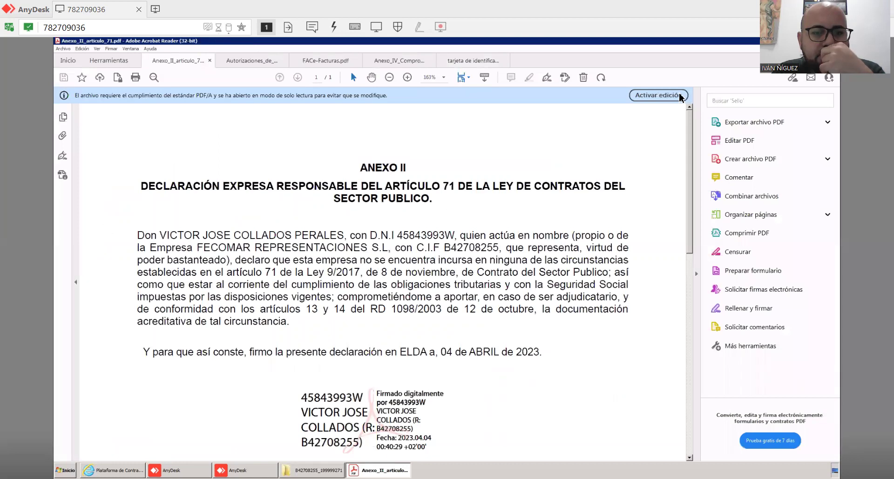
scroll(680, 96, "down", 1)
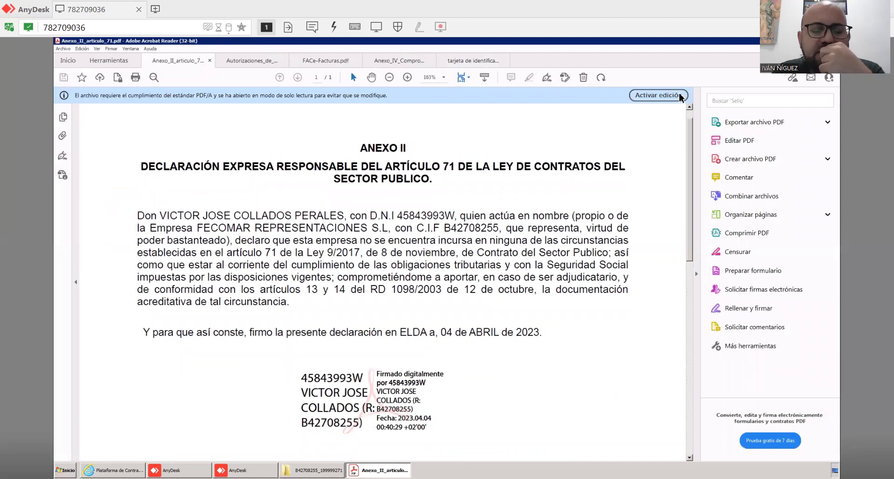
key("alt+Tab")
left_click(681, 97)
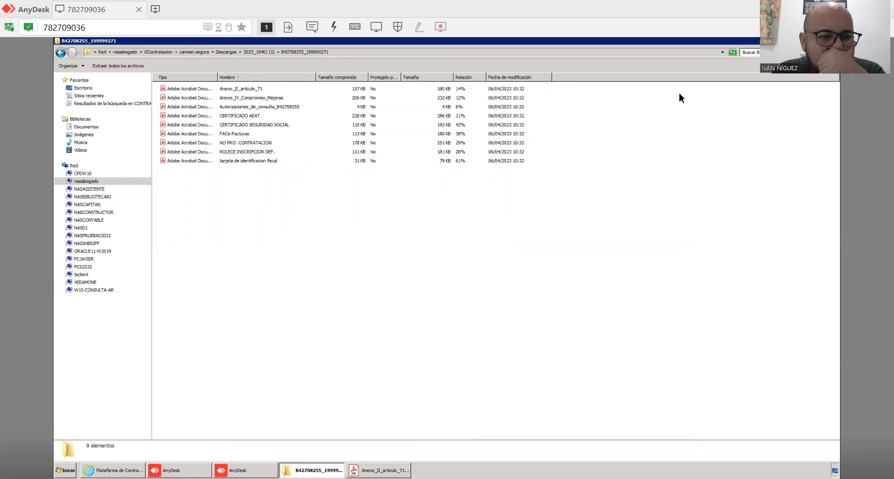
key("Down")
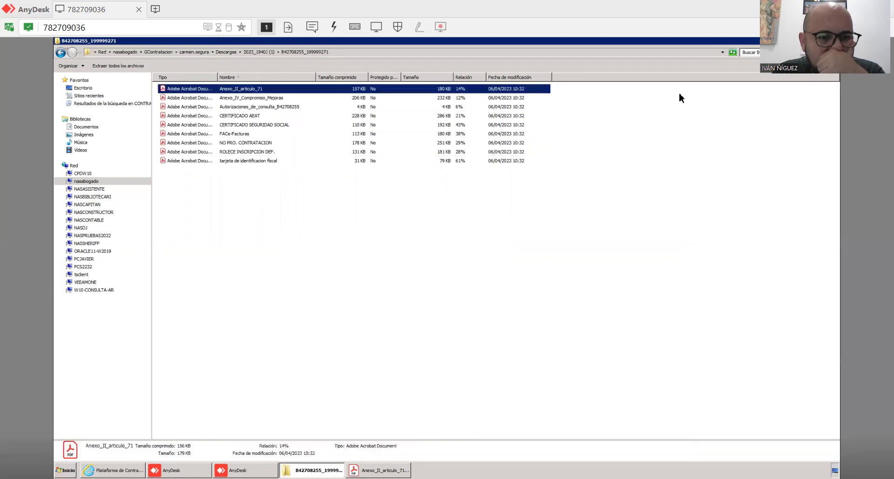
key("Down")
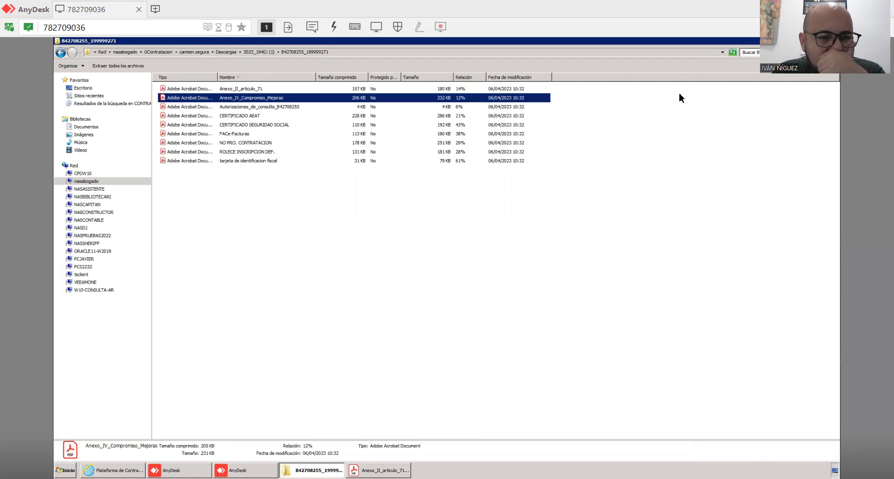
key("Down")
key("Down")
key("Down")
key("Down")
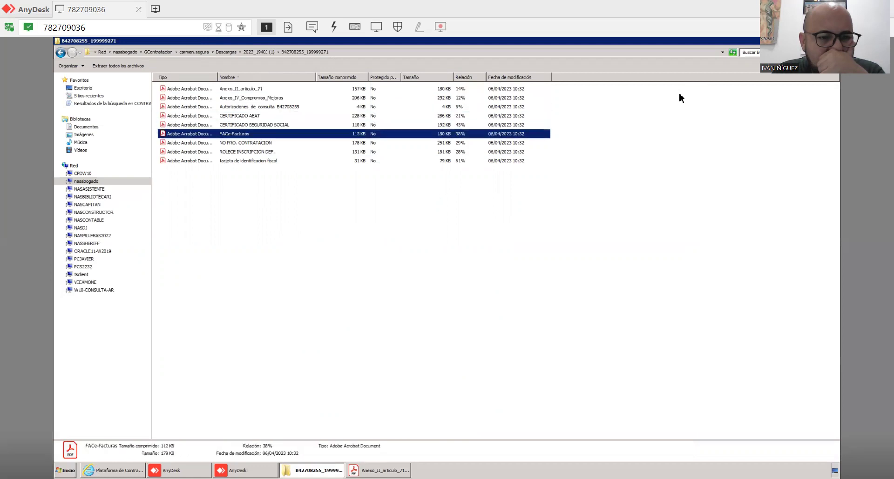
key("Down")
key("Down")
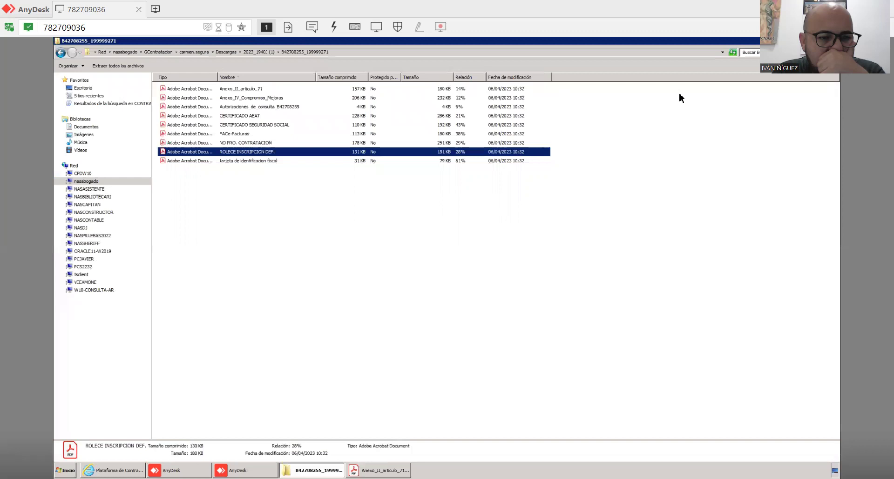
key("Down")
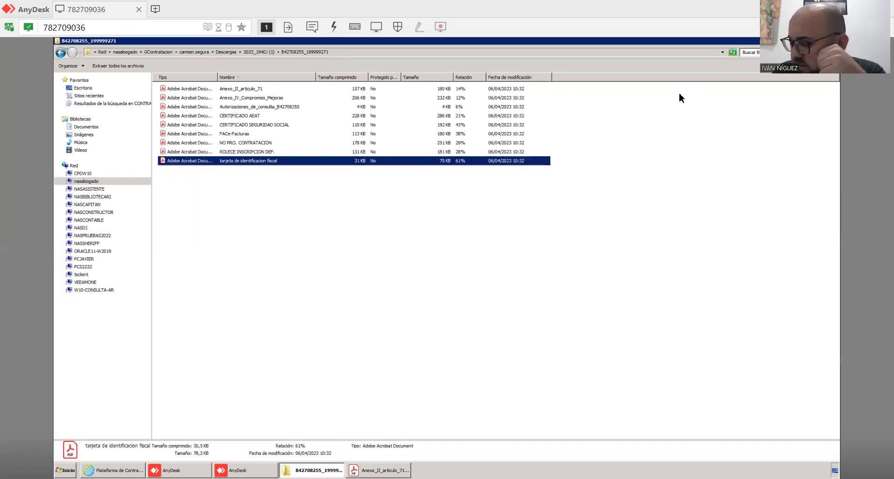
key("Up")
key("Up")
key("Up")
key("Down")
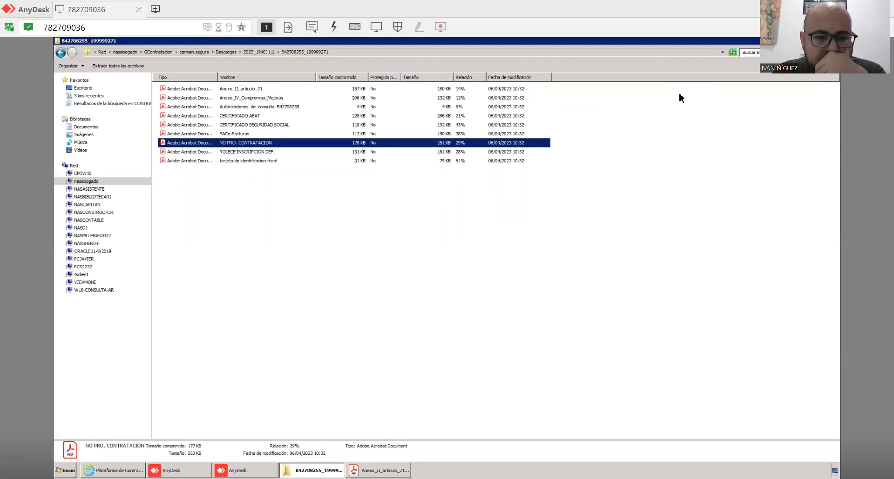
key("Home")
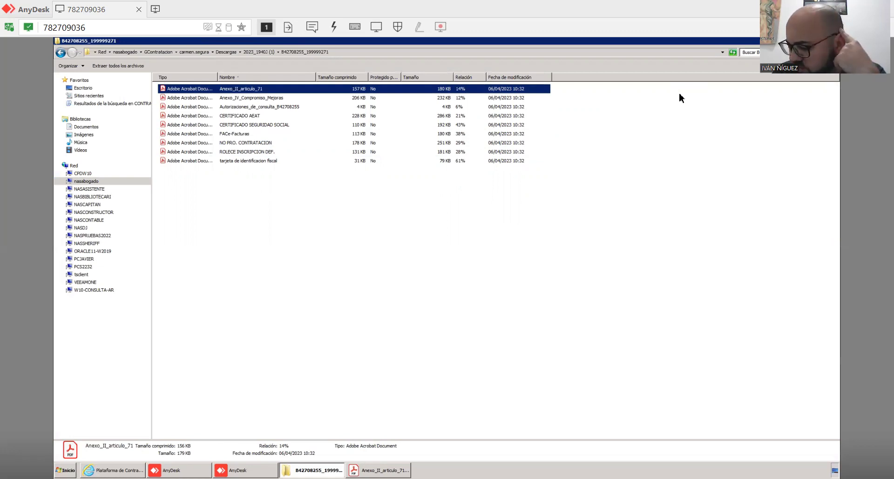
key("Down")
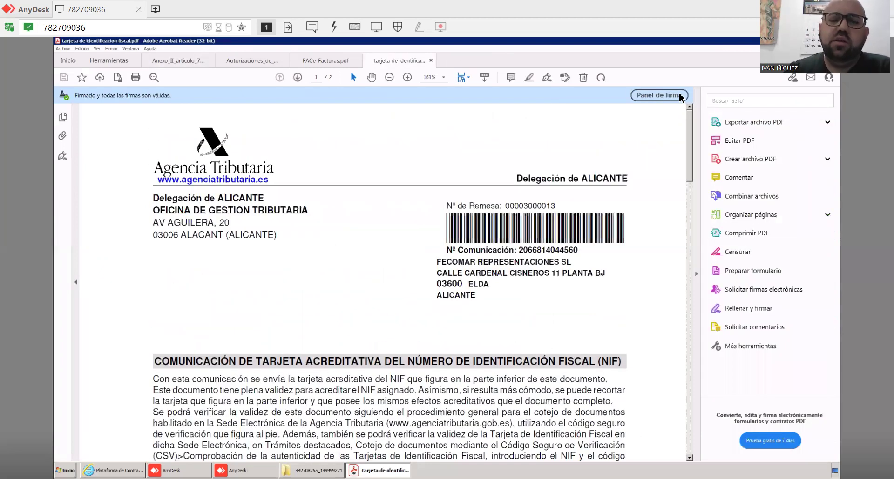
Close Acrobat with all its documents and clear the Explorer file selection
key("Return")
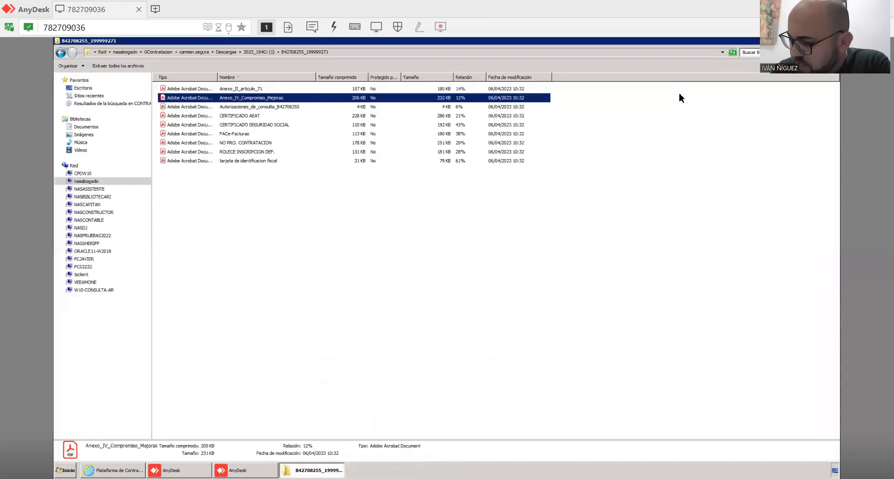
left_click(681, 97)
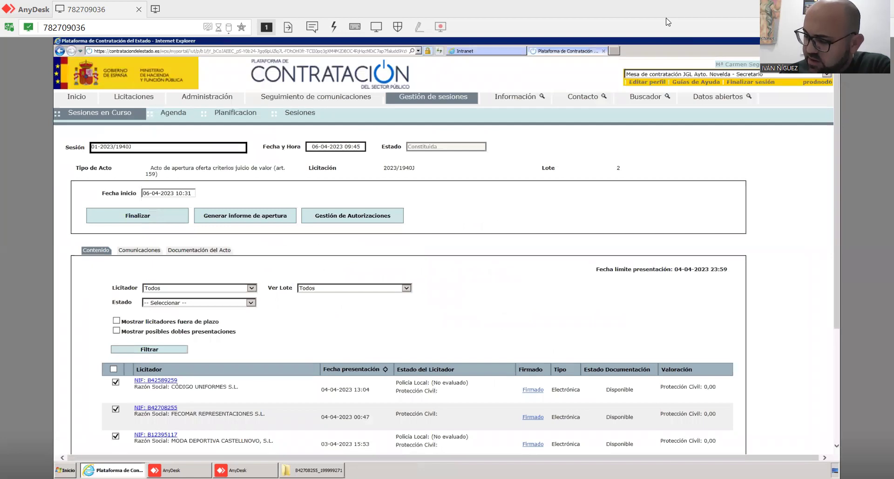
Highlight the 'apertura oferta criterios juicio de valor' act type, then select the last file, tarjeta de identificacion fiscal
left_click_drag(171, 167, 273, 168)
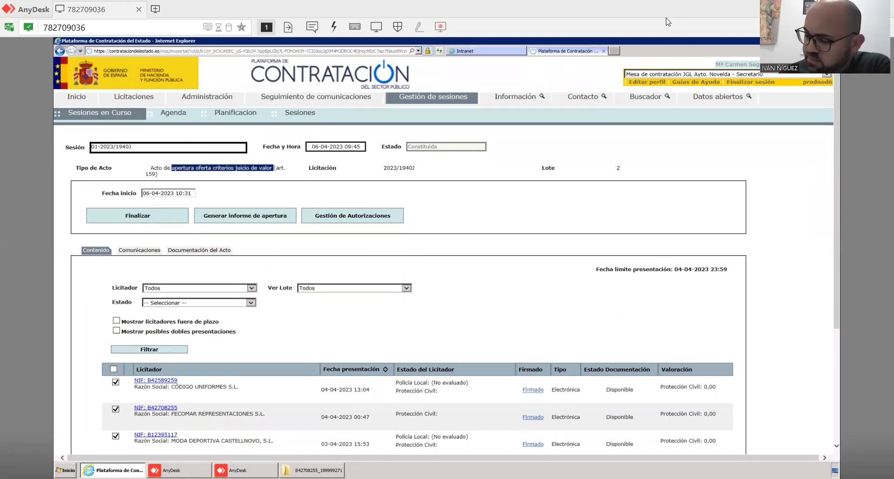
left_click(312, 470)
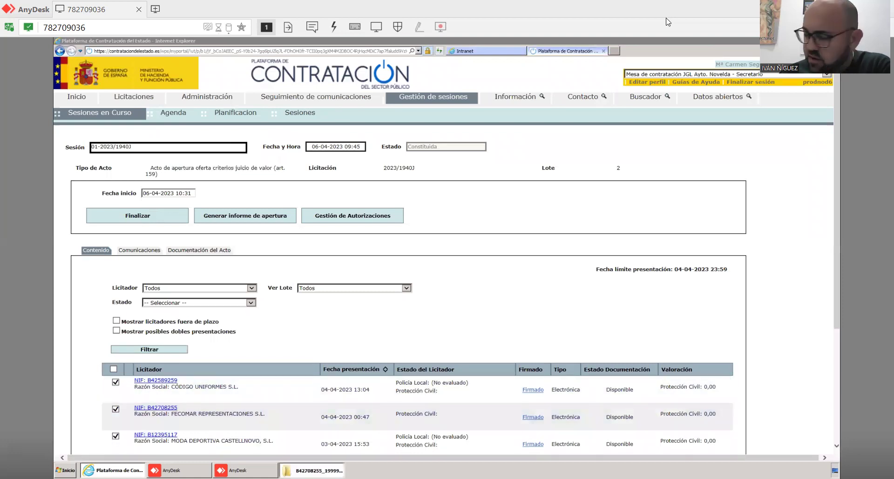
key("End")
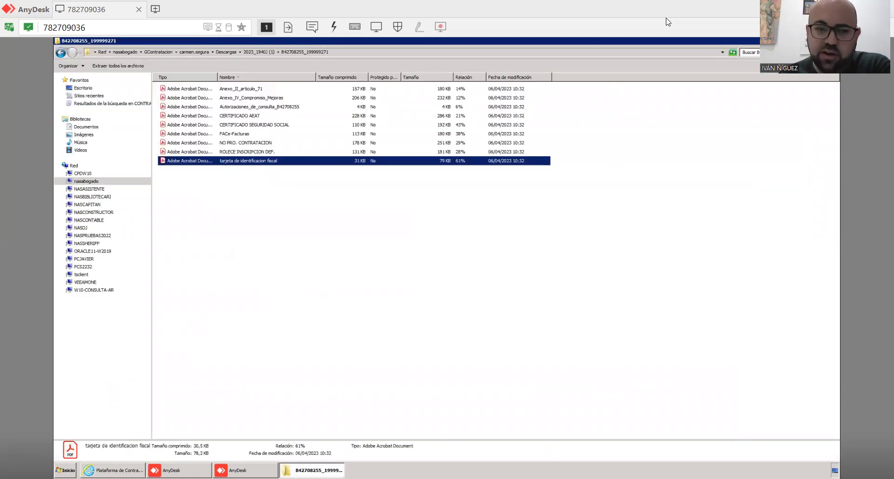
Move up through ROLECE INSCRIPCION DEF. and CERTIFICADO SEGURIDAD SOCIAL, then return to the lot 2 session
key("Up")
key("Up")
key("Up")
key("Up")
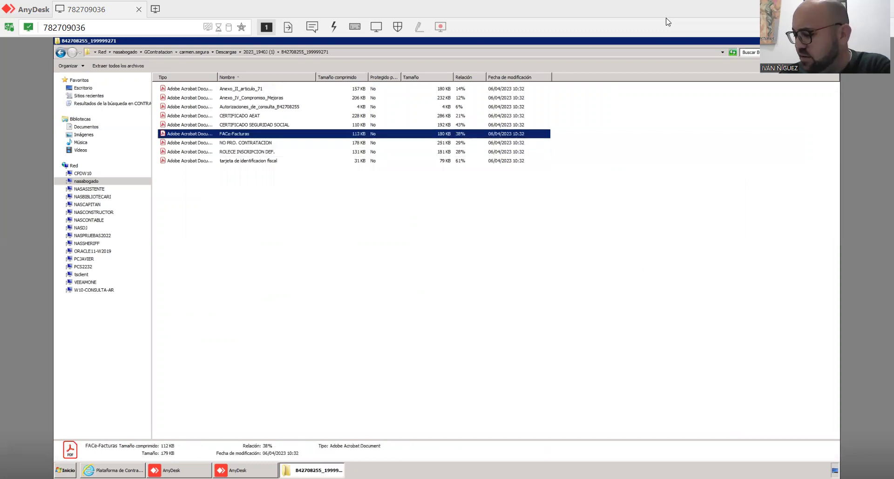
key("Up")
key("Up")
key("Up")
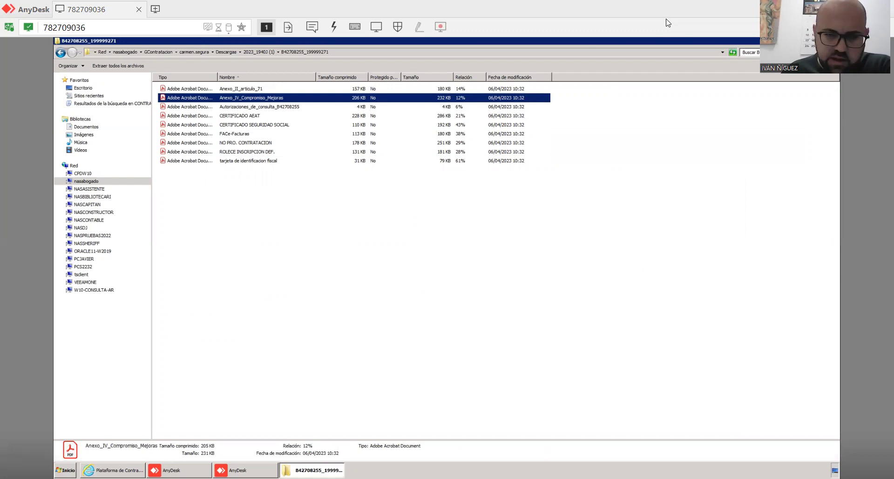
key("alt+Tab")
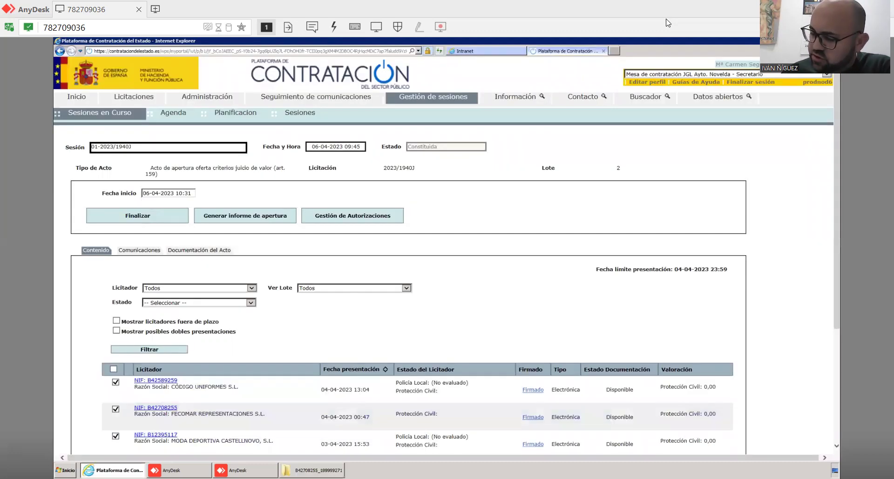
Scroll the Lote 2 session page down to the three opened bidders and custodian counts
key("Page_Down")
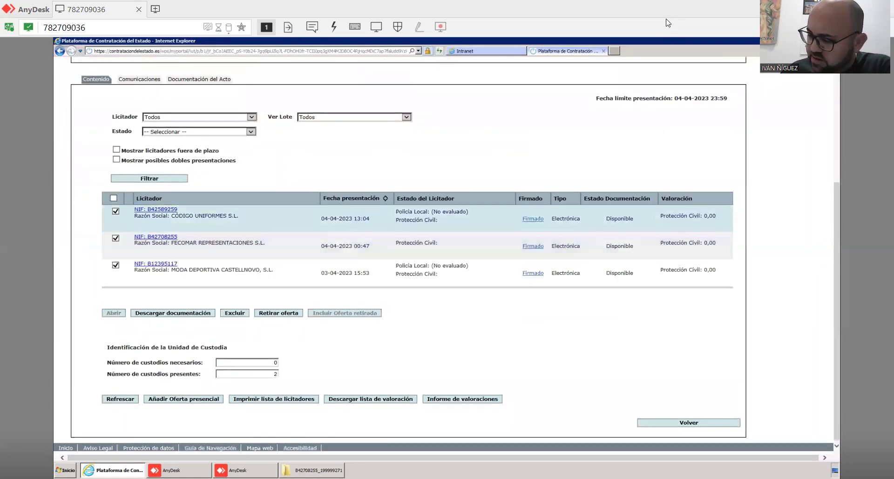